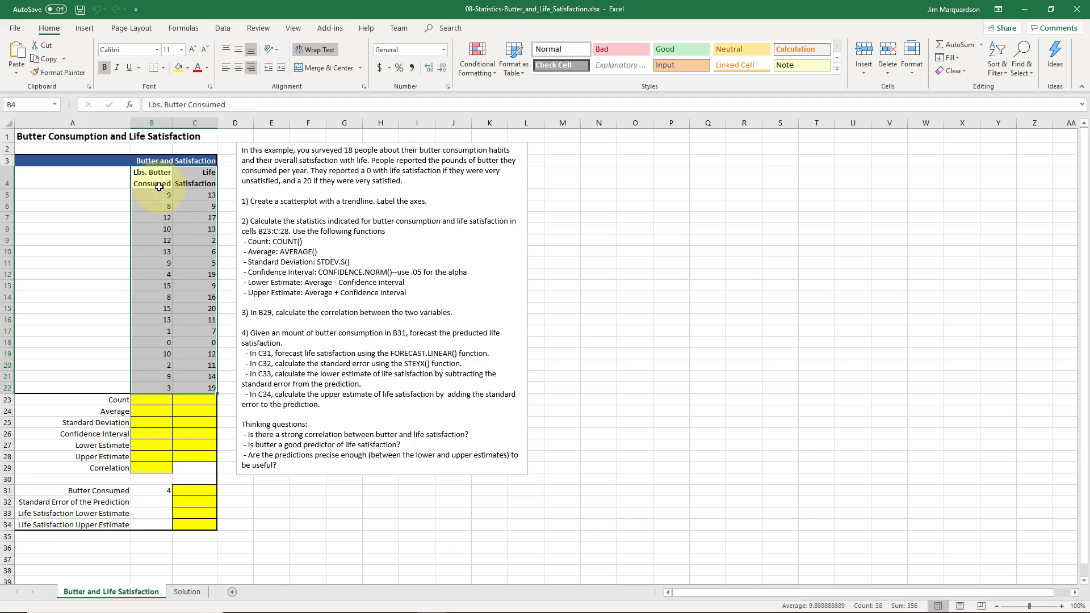
- Insert a markers-only scatter chart of the selected butter consumption and life satisfaction data, and add a trendline
{"action": "left_click", "coordinate": [85, 28]}
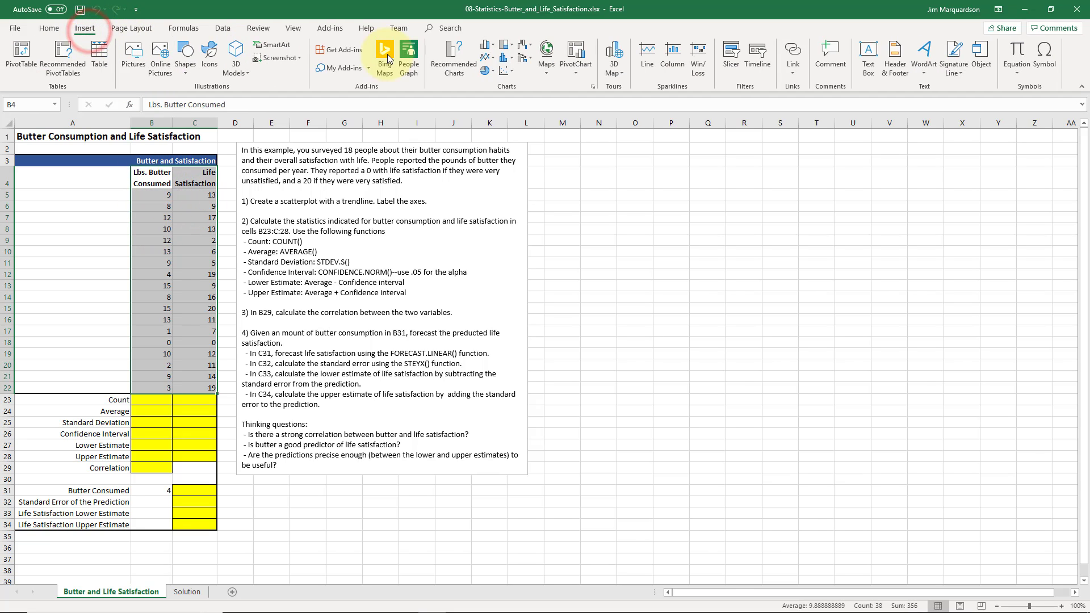
{"action": "left_click", "coordinate": [504, 71]}
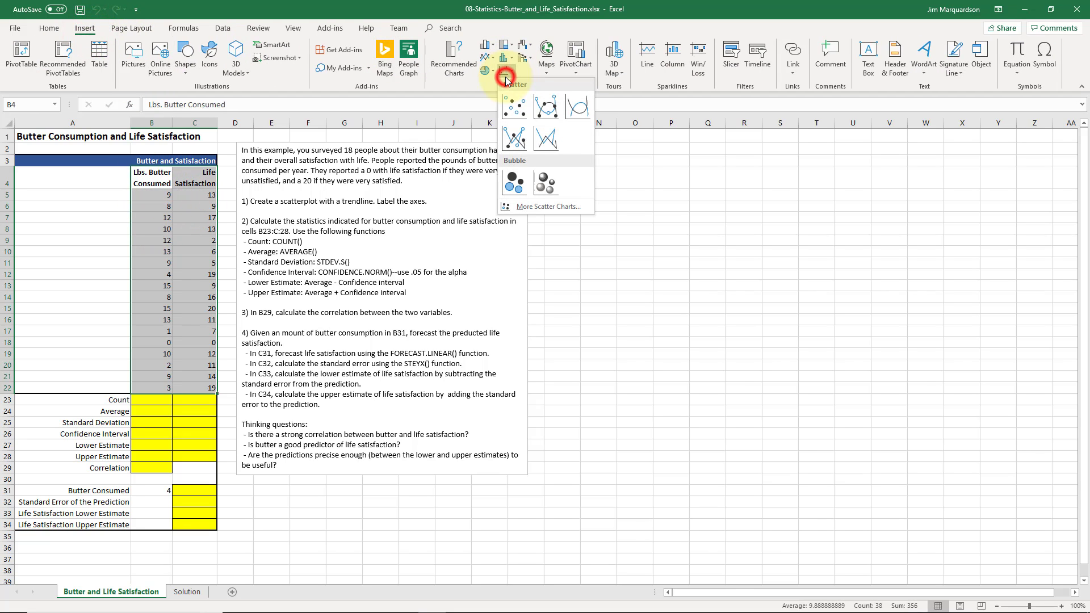
{"action": "left_click", "coordinate": [515, 106]}
{"action": "left_click", "coordinate": [695, 286]}
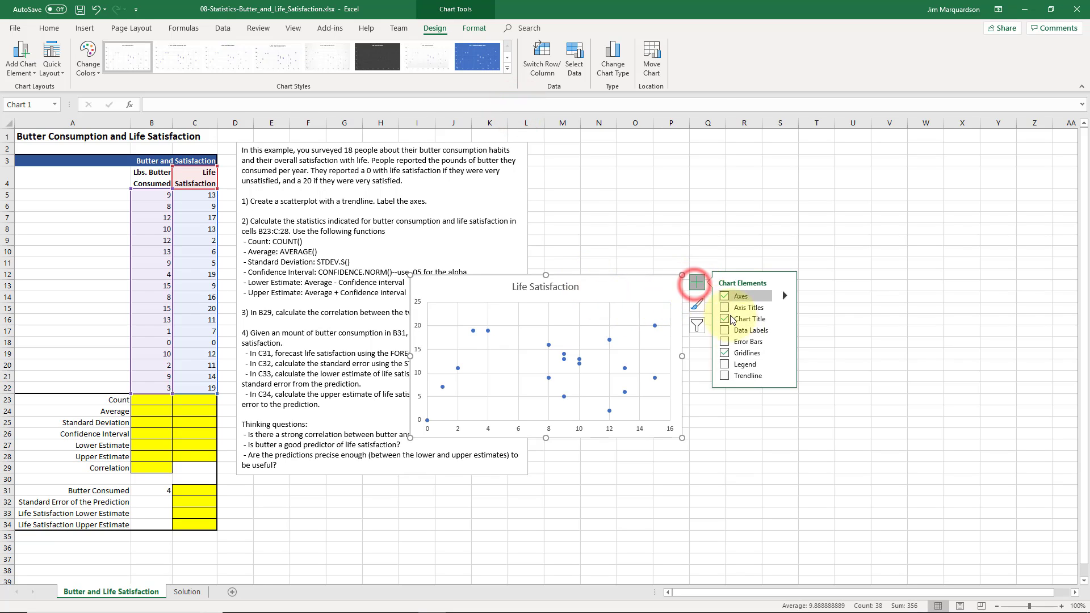
{"action": "left_click", "coordinate": [724, 375]}
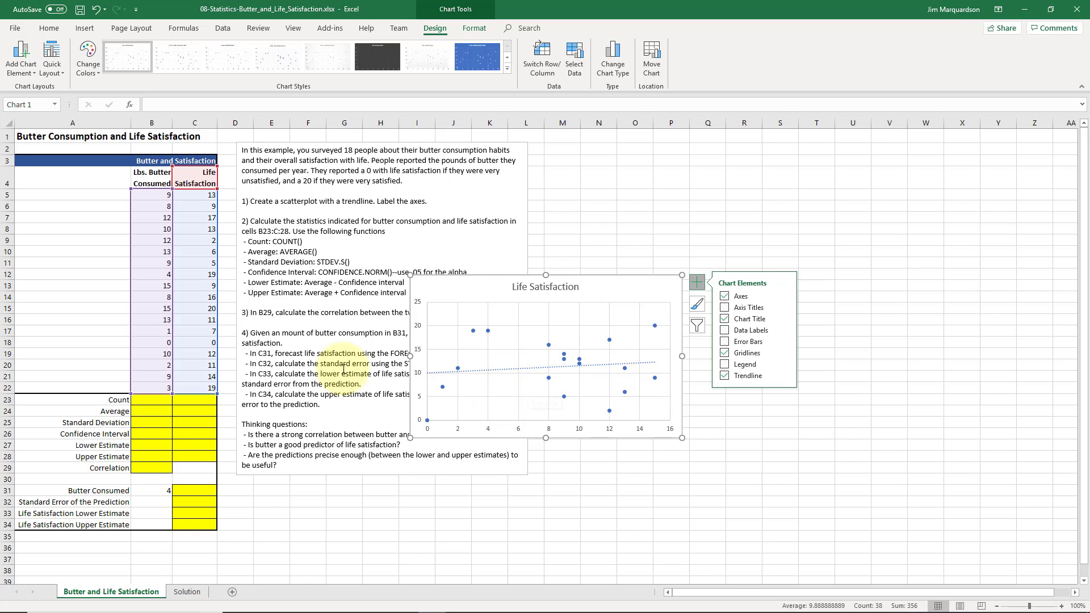
- Move the chart clear of the instructions text box and add axis titles to it
{"action": "left_click_drag", "start_coordinate": [515, 293], "coordinate": [609, 220]}
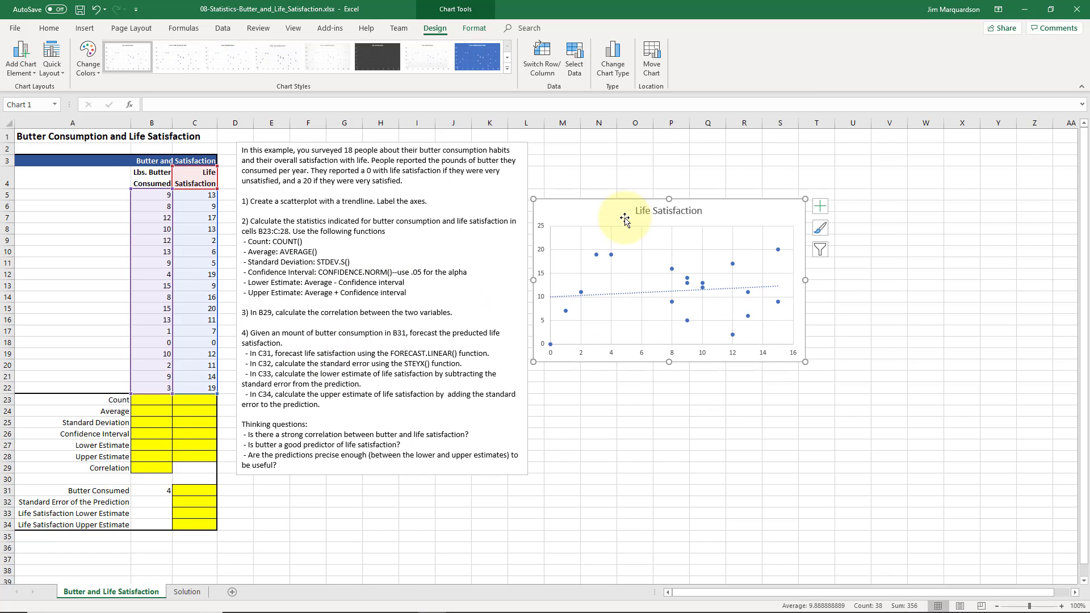
{"action": "left_click", "coordinate": [818, 215]}
{"action": "left_click", "coordinate": [774, 215]}
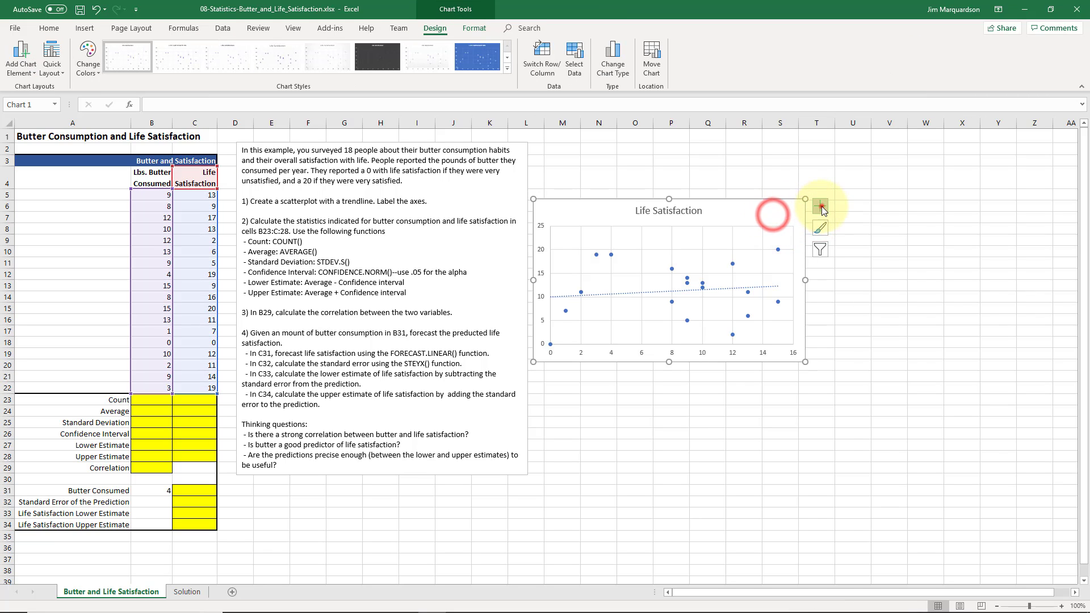
{"action": "left_click", "coordinate": [821, 207]}
{"action": "left_click", "coordinate": [849, 232]}
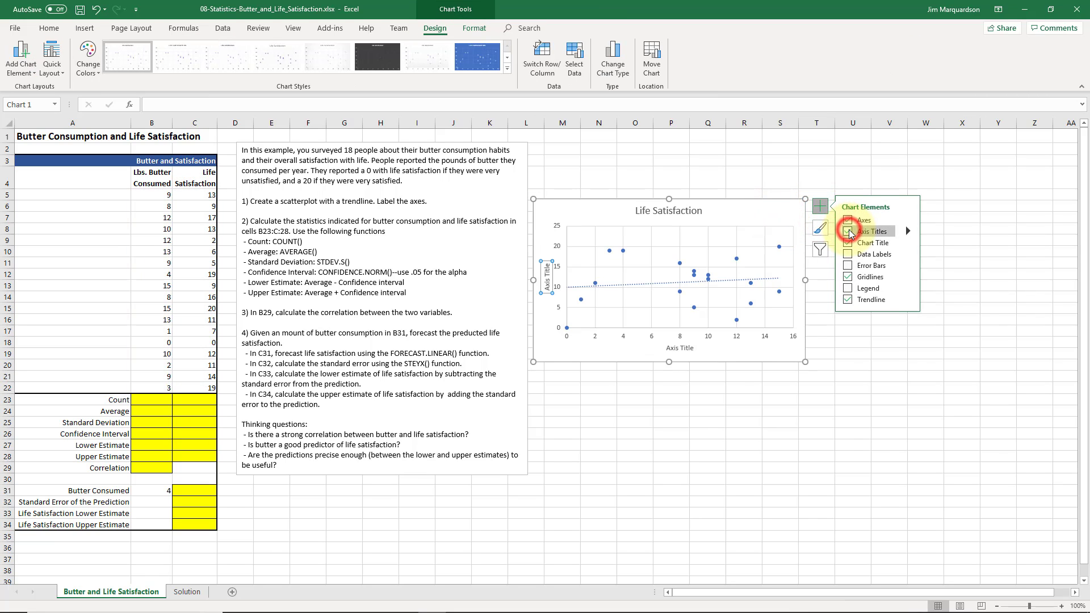
- Set the chart's vertical axis title to "Reported Life Satisfaction"
{"action": "left_click", "coordinate": [547, 276]}
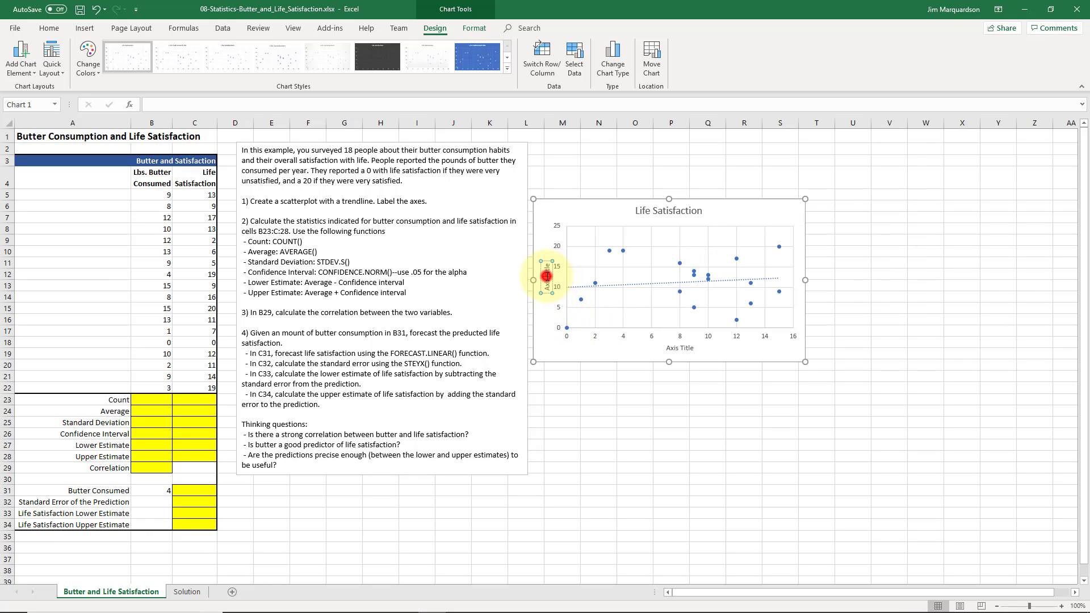
{"action": "left_click_drag", "start_coordinate": [547, 277], "coordinate": [528, 271]}
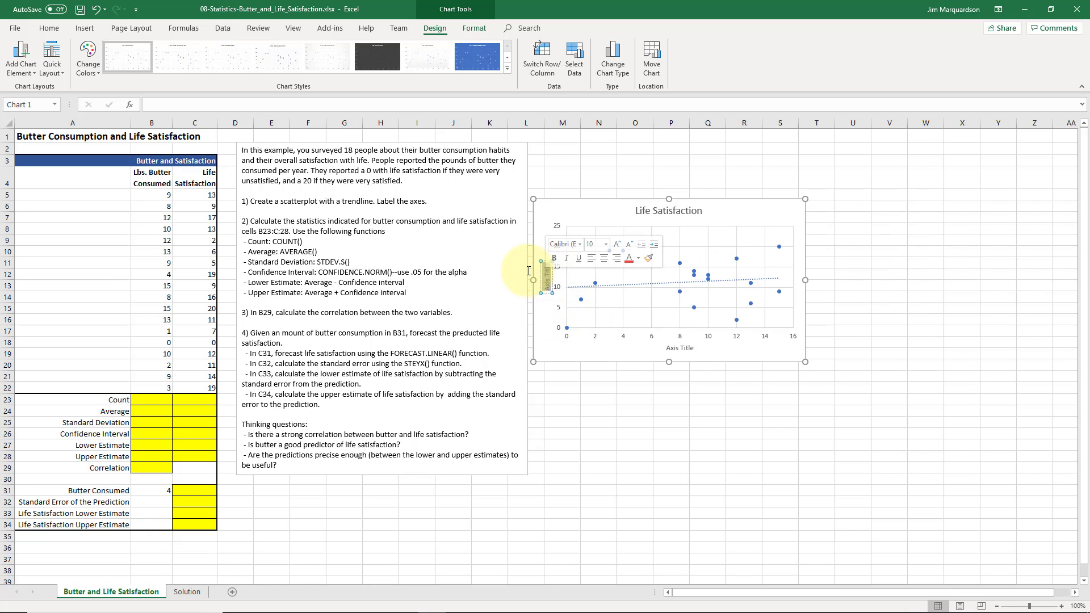
{"action": "type", "text": "Reported Li"}
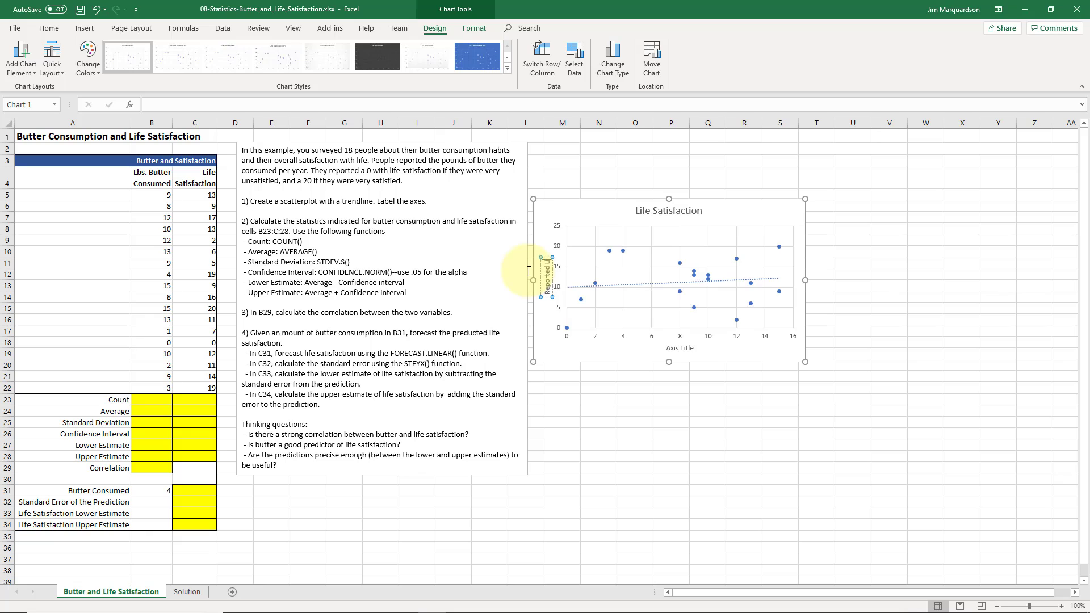
{"action": "type", "text": "fe Satisfac"}
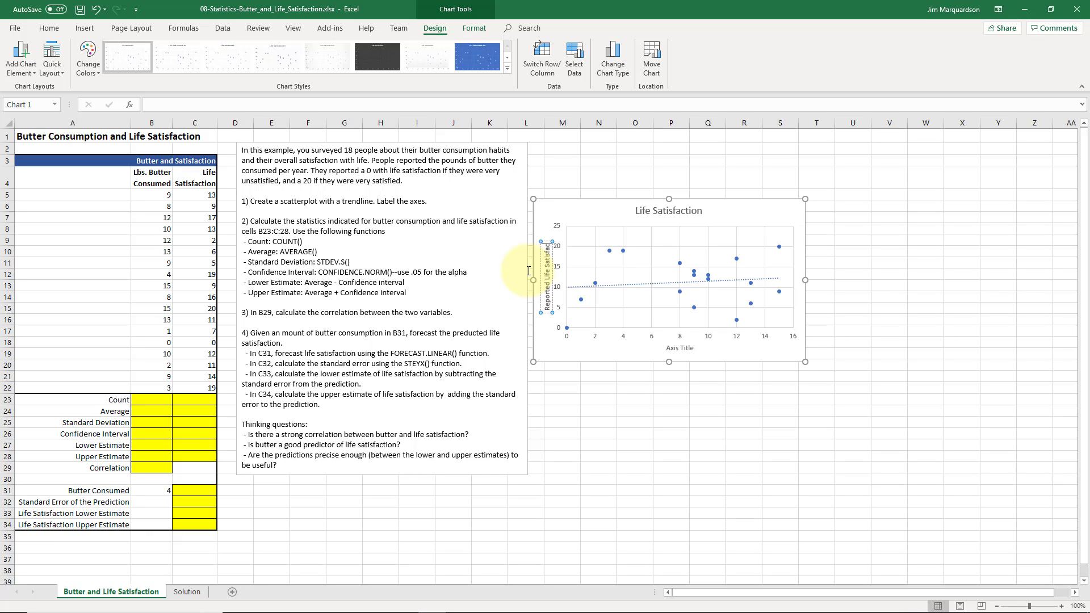
{"action": "type", "text": "tion"}
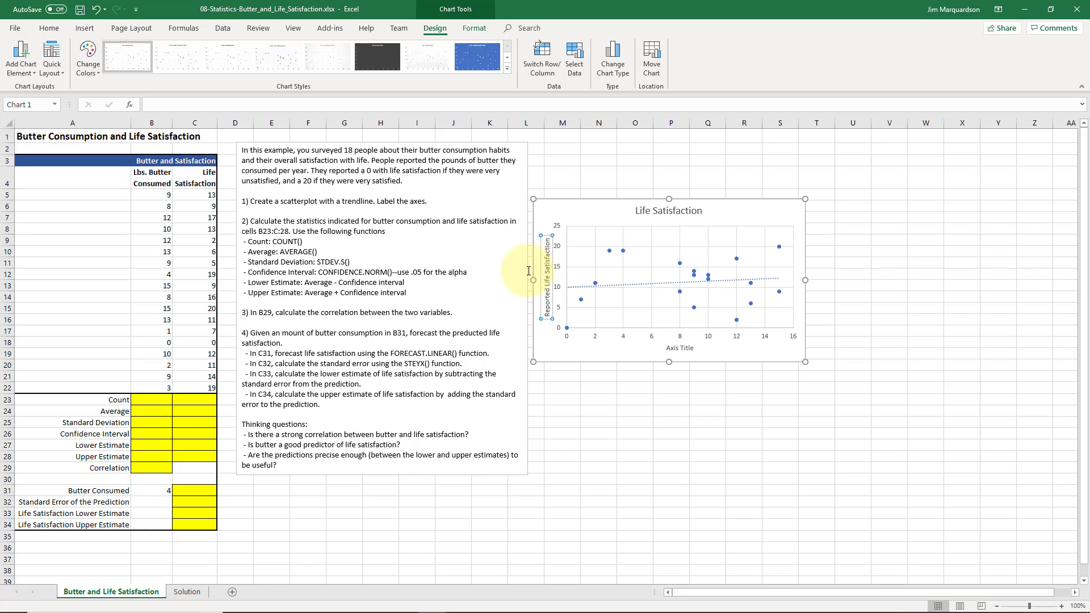
- Set the horizontal axis title to "Pounds of Butter Consumed" and shift the chart slightly further from the instructions text box
{"action": "triple_click", "coordinate": [678, 348]}
{"action": "type", "text": "P"}
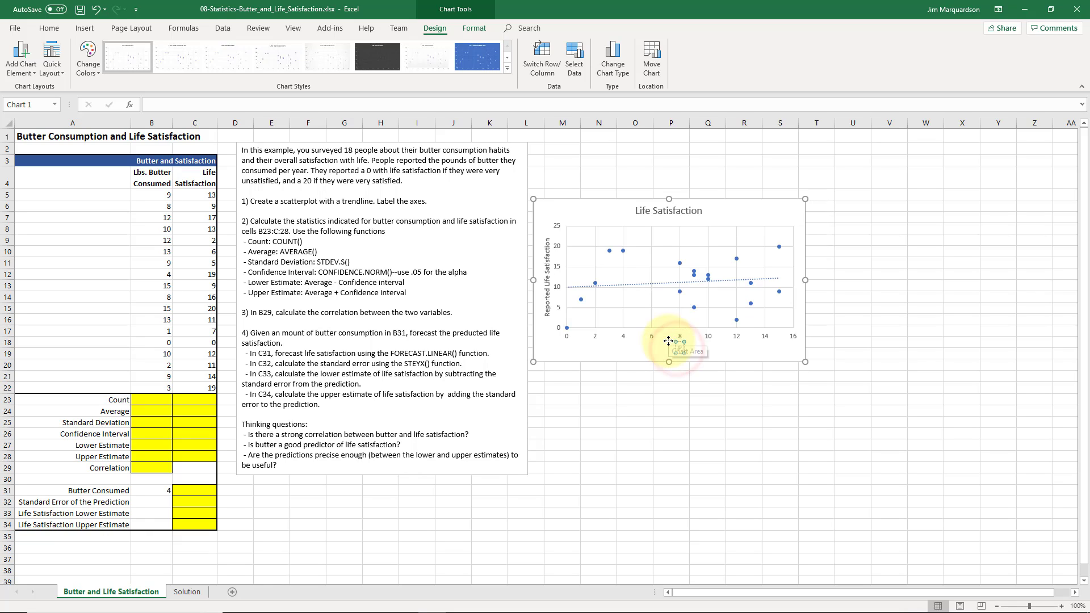
{"action": "type", "text": "ounds of Butter CONS"}
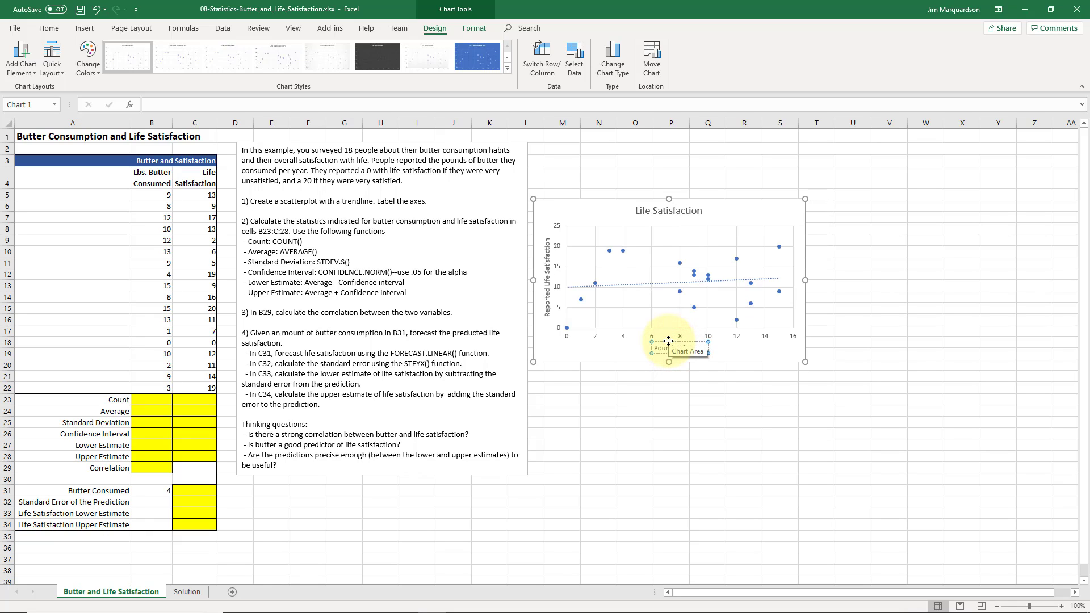
{"action": "type", "text": "UMED"}
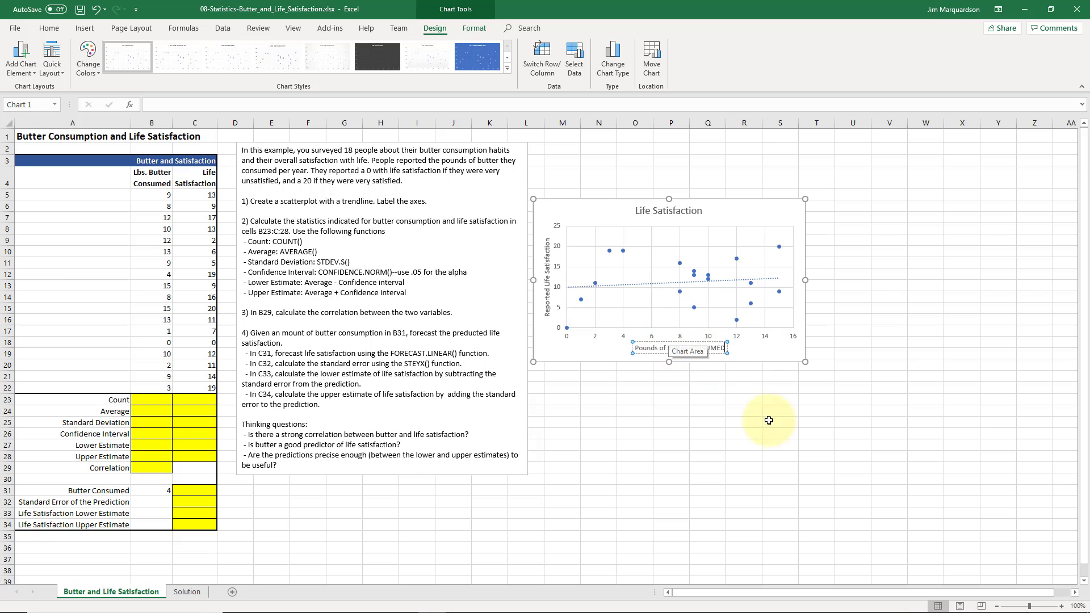
{"action": "key", "text": "BackSpace"}
{"action": "key", "text": "BackSpace"}
{"action": "key", "text": "BackSpace"}
{"action": "key", "text": "BackSpace"}
{"action": "key", "text": "BackSpace"}
{"action": "key", "text": "BackSpace"}
{"action": "key", "text": "BackSpace"}
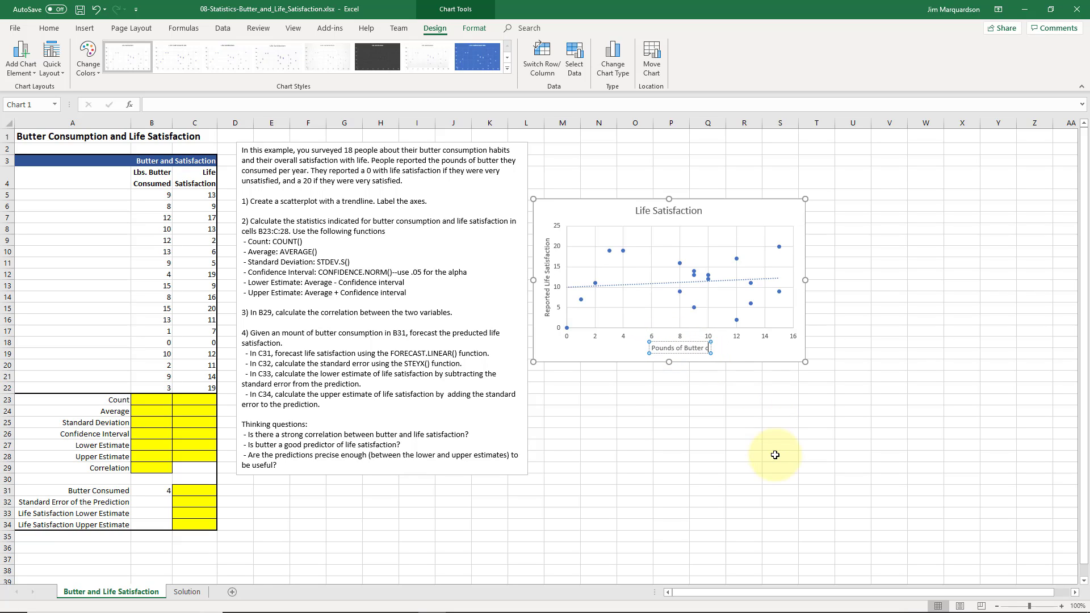
{"action": "type", "text": "Consumed"}
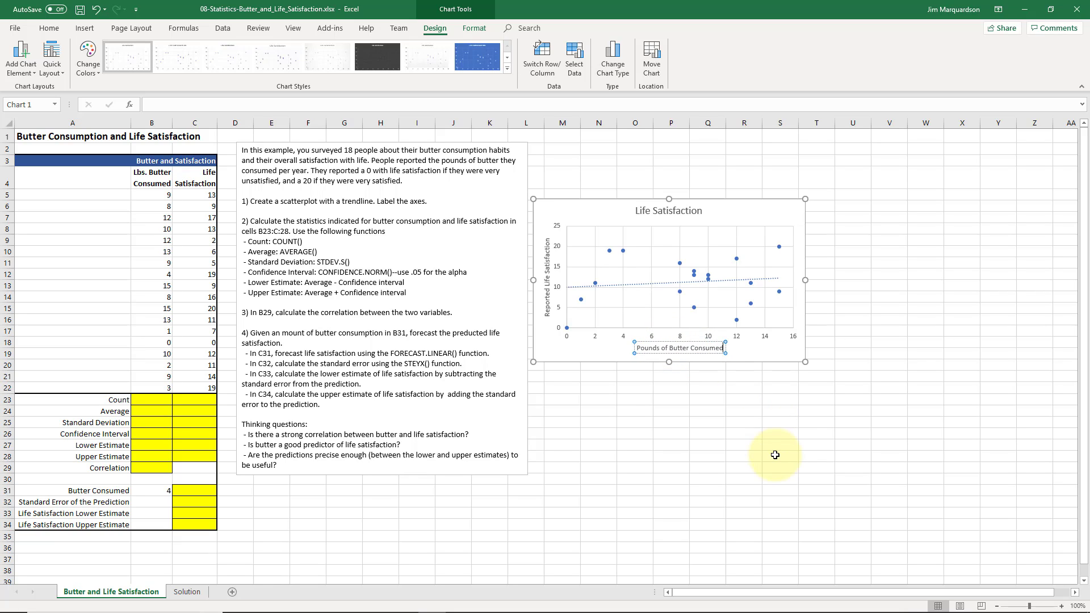
{"action": "left_click", "coordinate": [720, 461]}
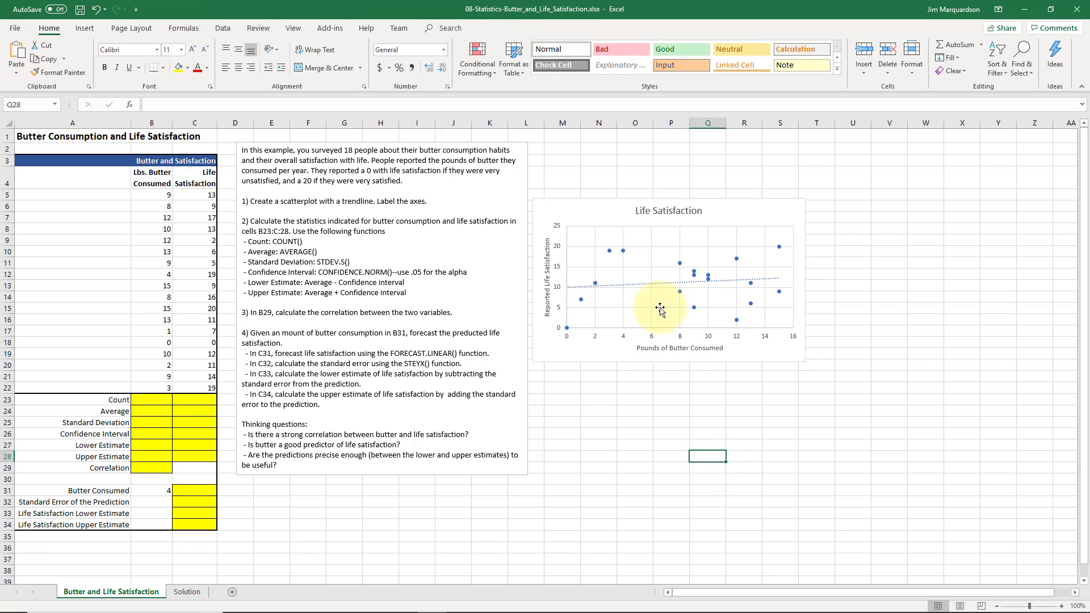
{"action": "left_click_drag", "start_coordinate": [595, 222], "coordinate": [624, 195]}
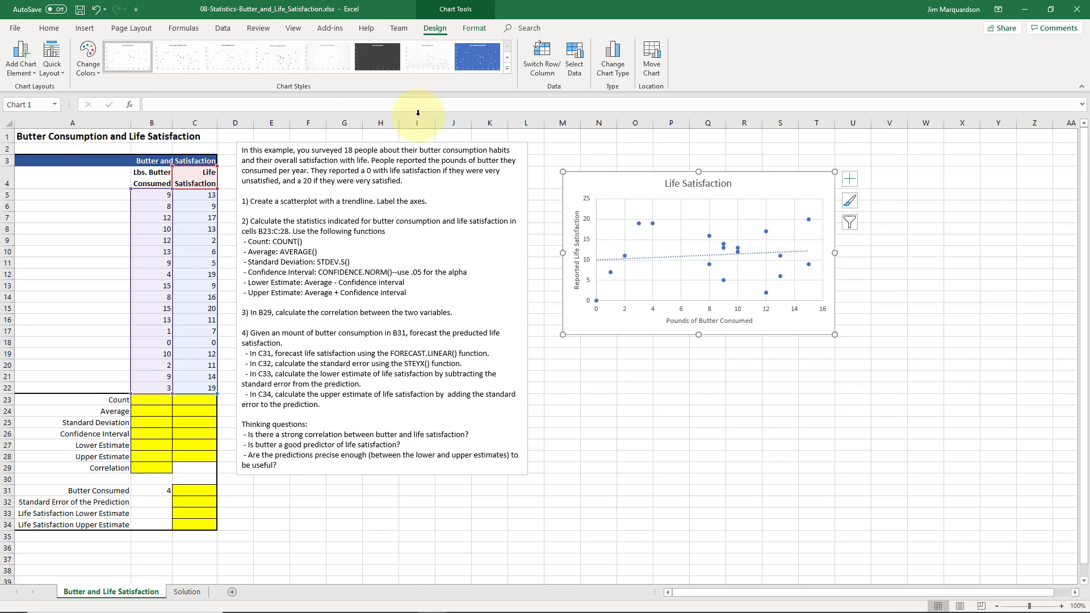
- Calculate the butter count in B23 with =COUNT(B5:B22) and copy the formula to C23 for life satisfaction
{"action": "left_click", "coordinate": [150, 397]}
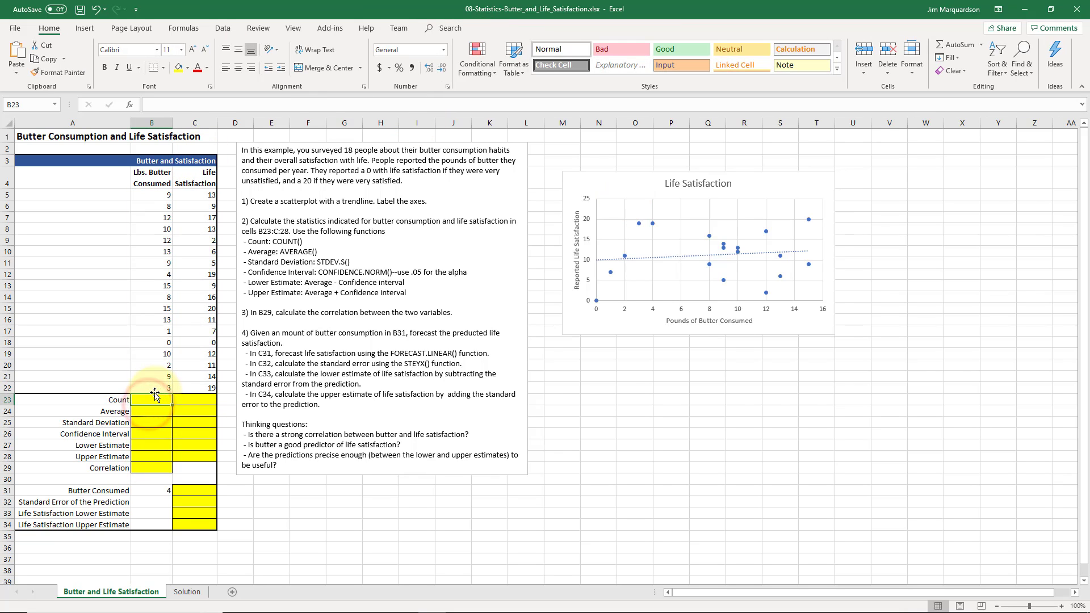
{"action": "type", "text": "=count("}
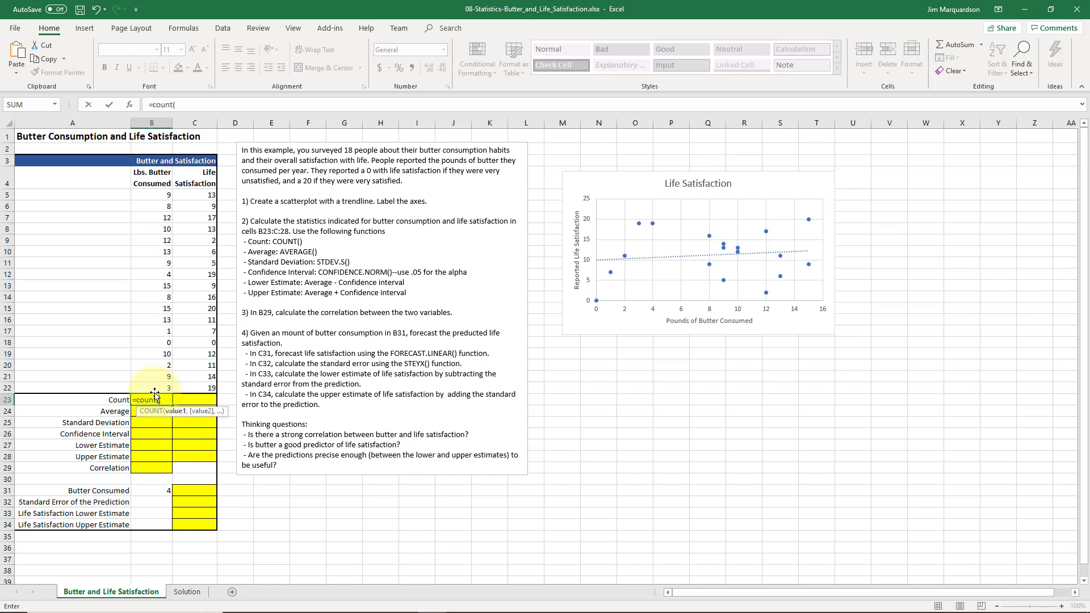
{"action": "left_click_drag", "start_coordinate": [154, 385], "coordinate": [145, 196]}
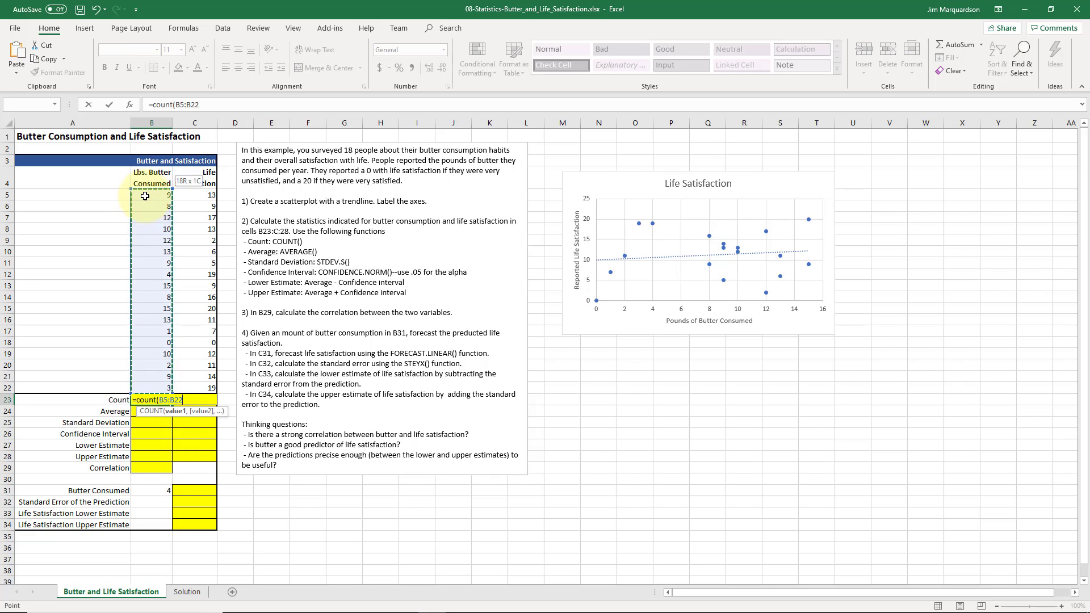
{"action": "key", "text": "Return"}
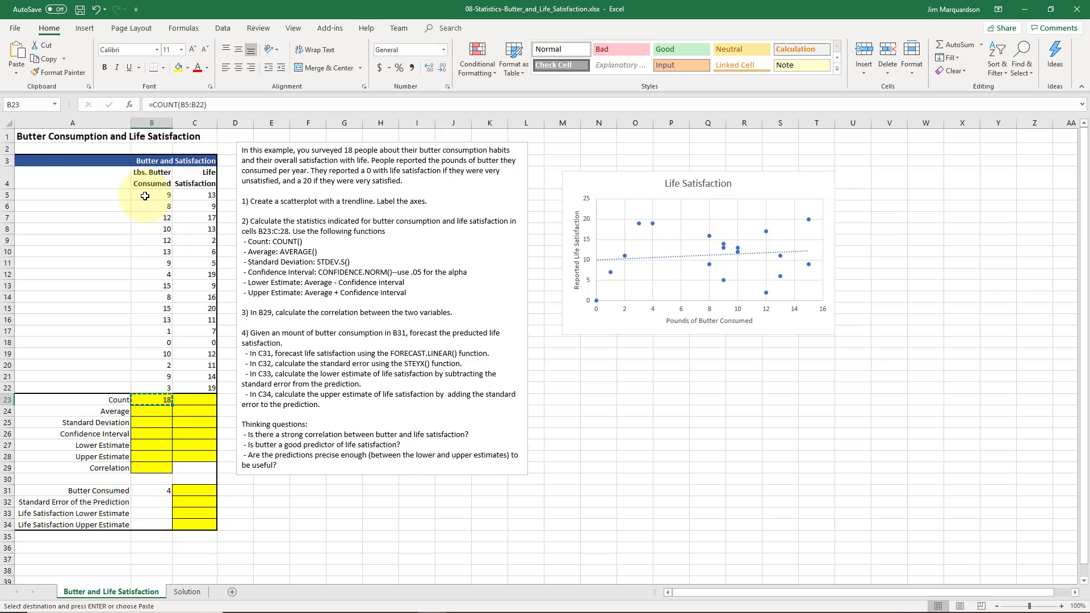
{"action": "key", "text": "Right"}
{"action": "key", "text": "Return"}
- Calculate the average butter consumption in B24 with =AVERAGE(B5:B22)
{"action": "key", "text": "Left"}
{"action": "key", "text": "Down"}
{"action": "type", "text": "="}
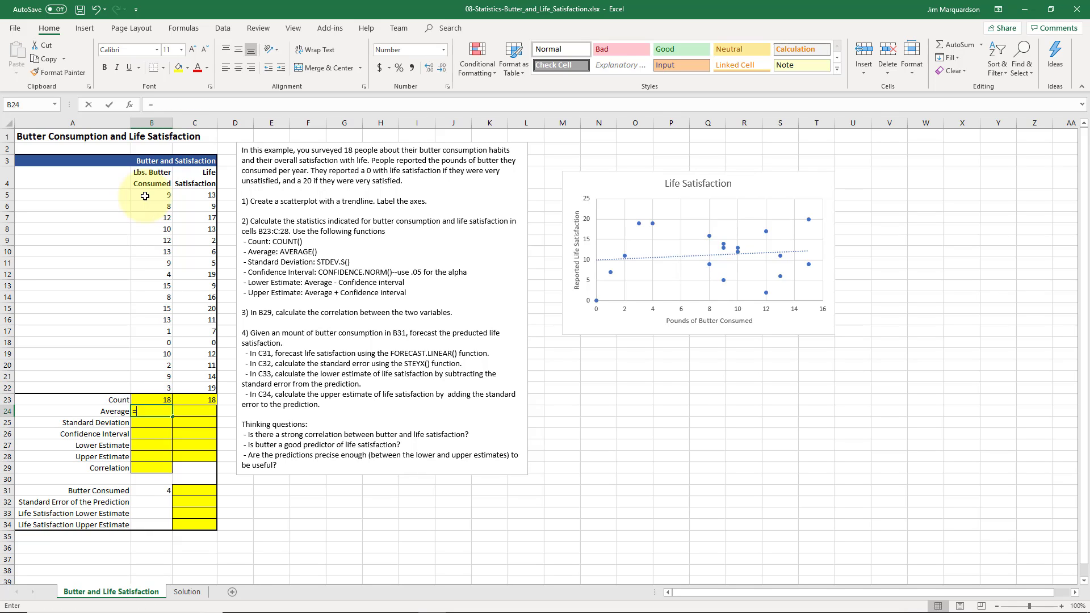
{"action": "type", "text": "AVERAGE("}
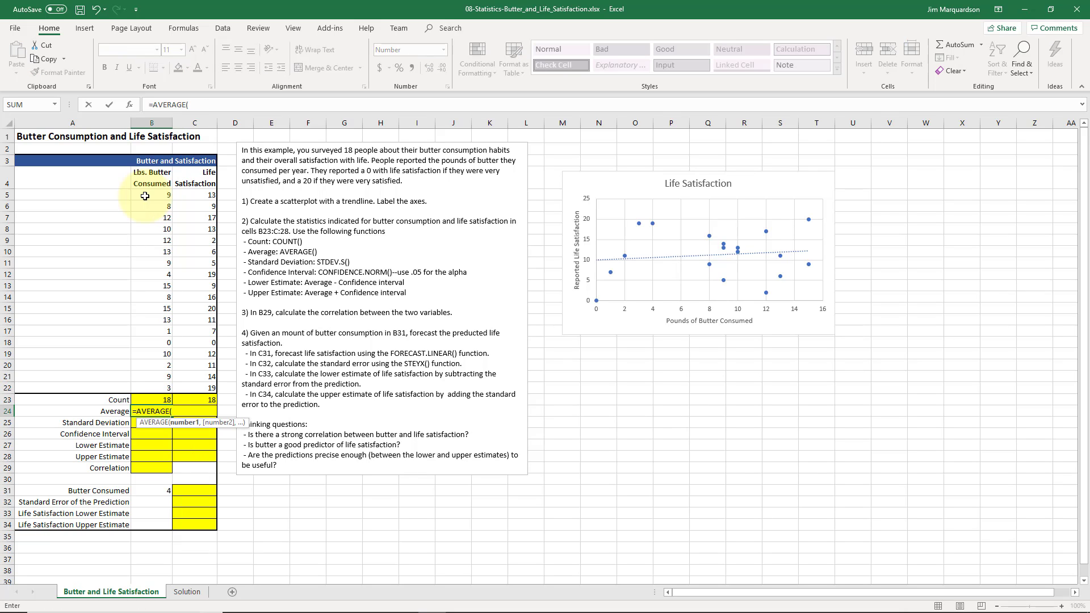
{"action": "left_click_drag", "start_coordinate": [157, 383], "coordinate": [158, 194]}
{"action": "key", "text": "ctrl+Return"}
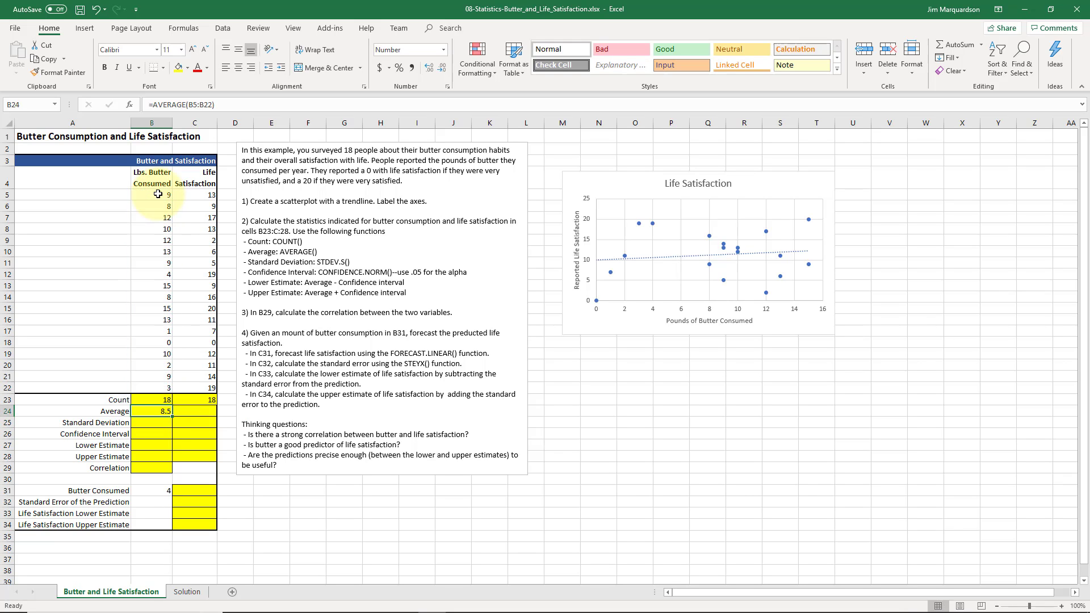
- Copy the average formula from B24 to C24 and check the range that the copy refers to
{"action": "key", "text": "ctrl+c"}
{"action": "key", "text": "Right"}
{"action": "key", "text": "ctrl+v"}
{"action": "key", "text": "F2"}
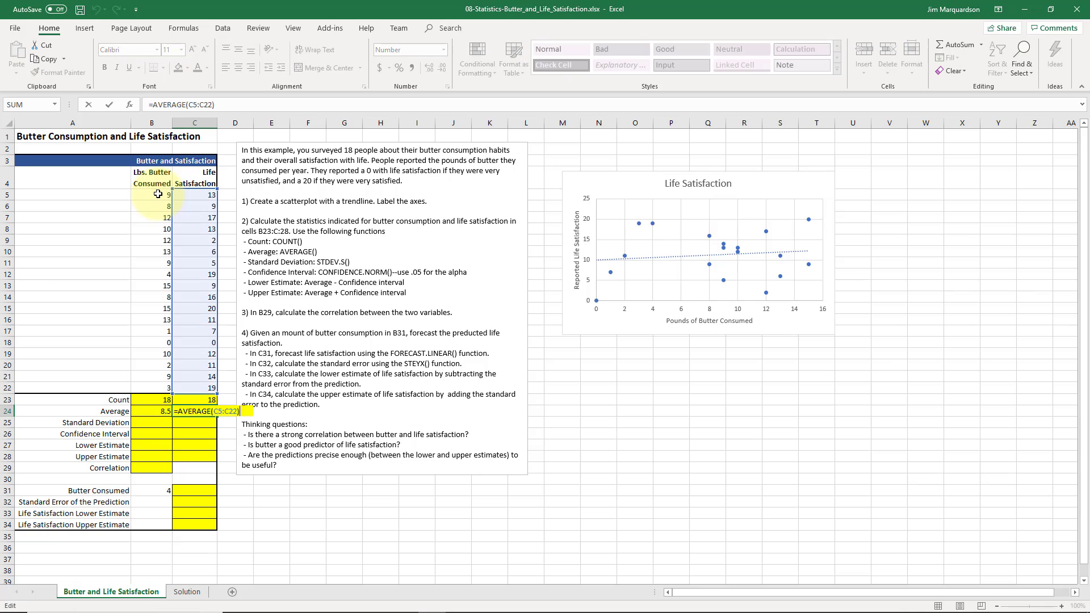
{"action": "key", "text": "Left"}
{"action": "key", "text": "Left"}
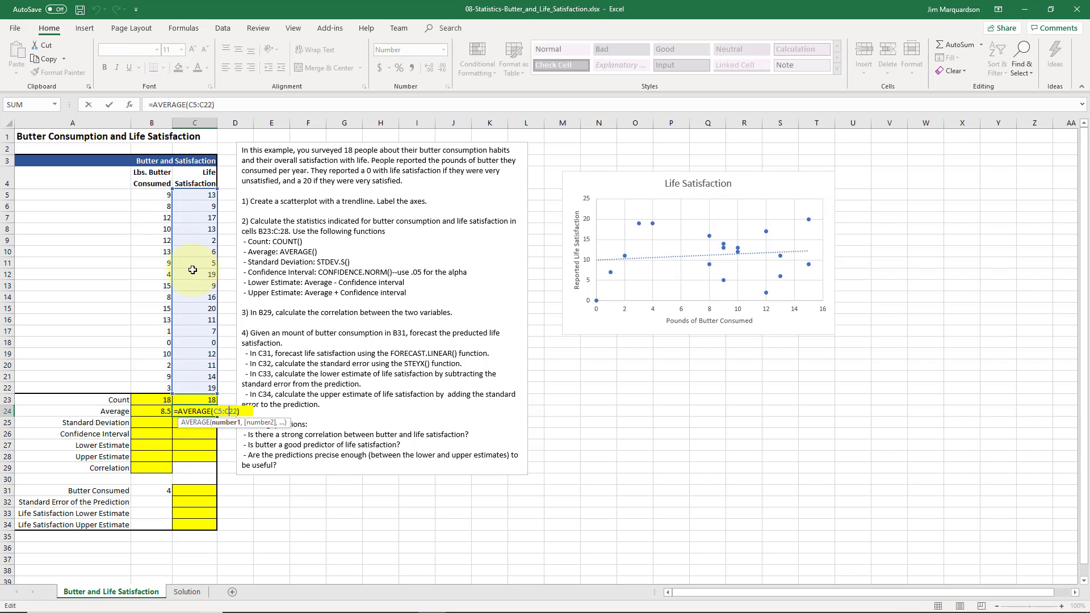
{"action": "key", "text": "Return"}
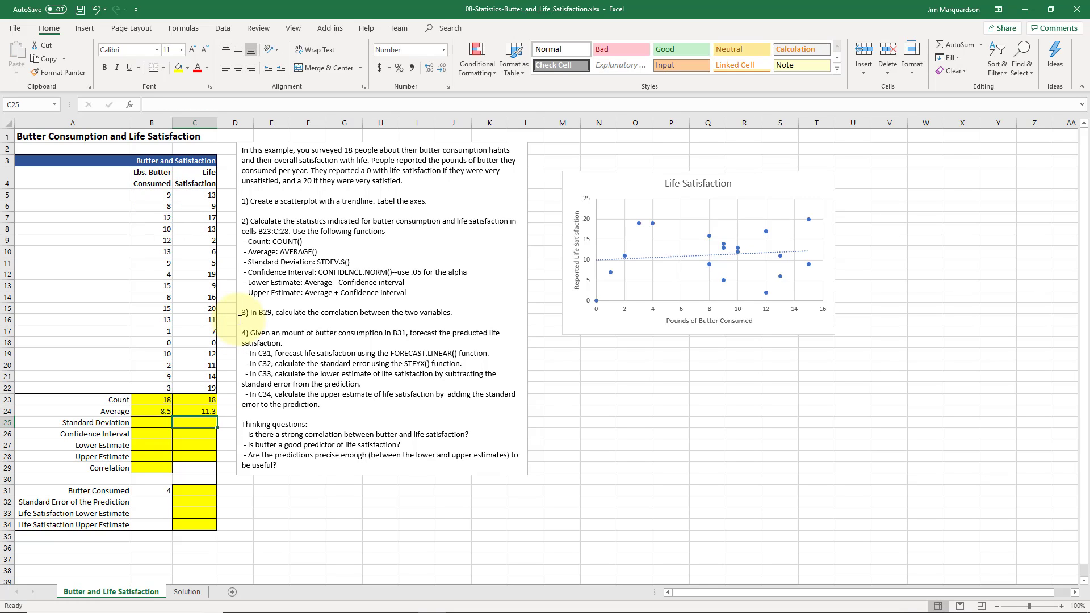
- Calculate the standard deviation of butter consumption in B25 with =STDEV.S(B5:B22)
{"action": "key", "text": "Left"}
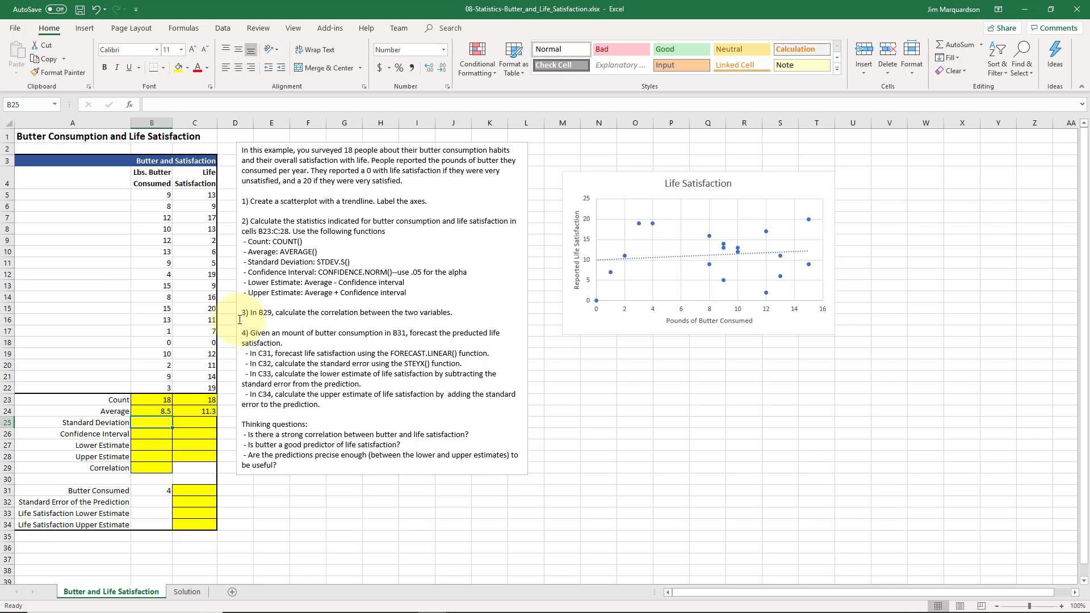
{"action": "type", "text": "=s"}
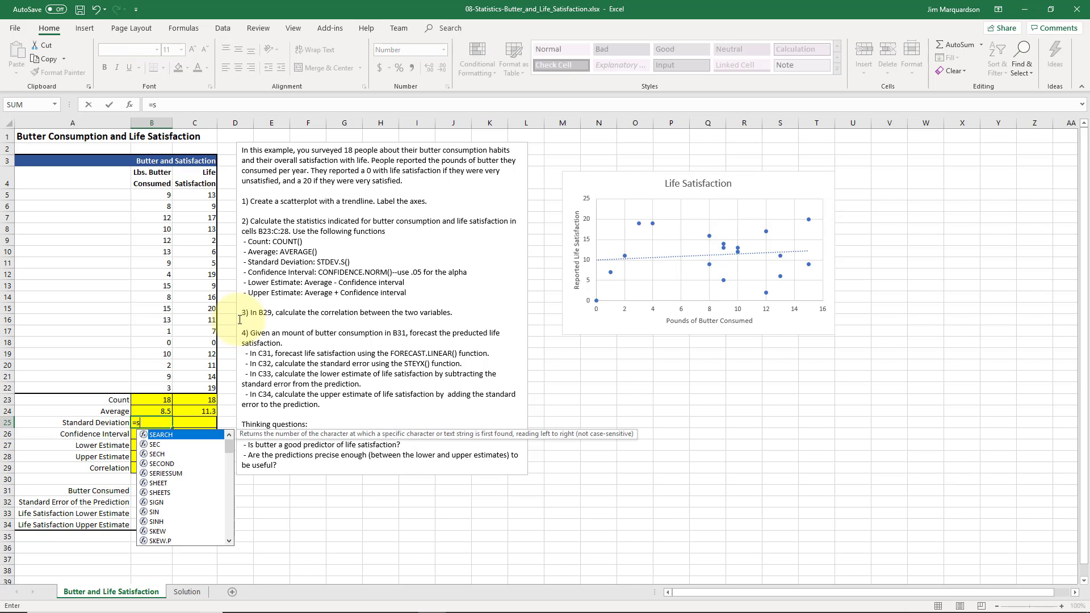
{"action": "type", "text": "tdev."}
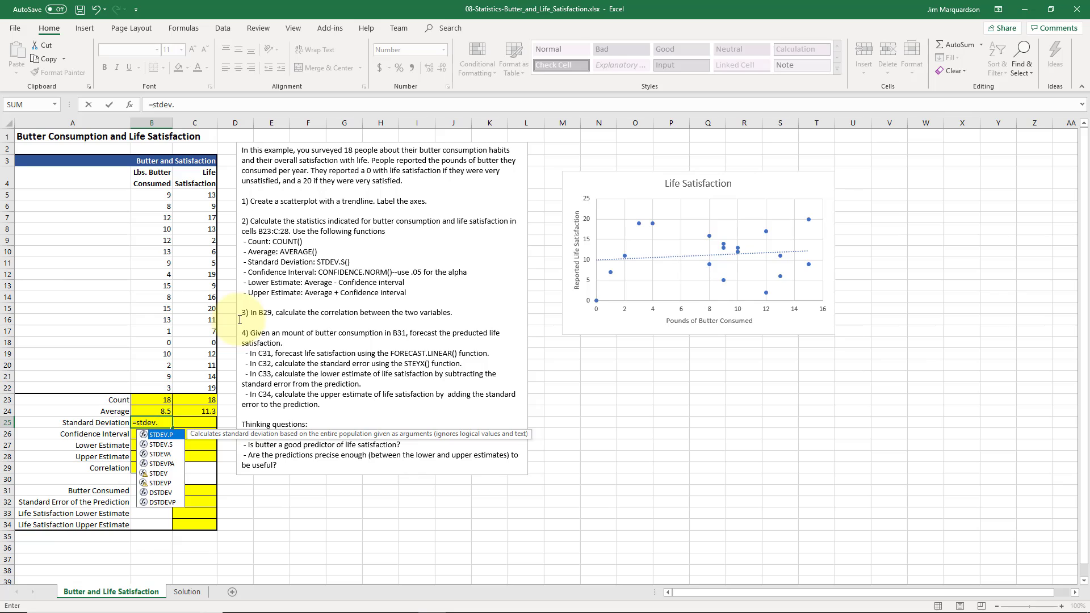
{"action": "type", "text": "s("}
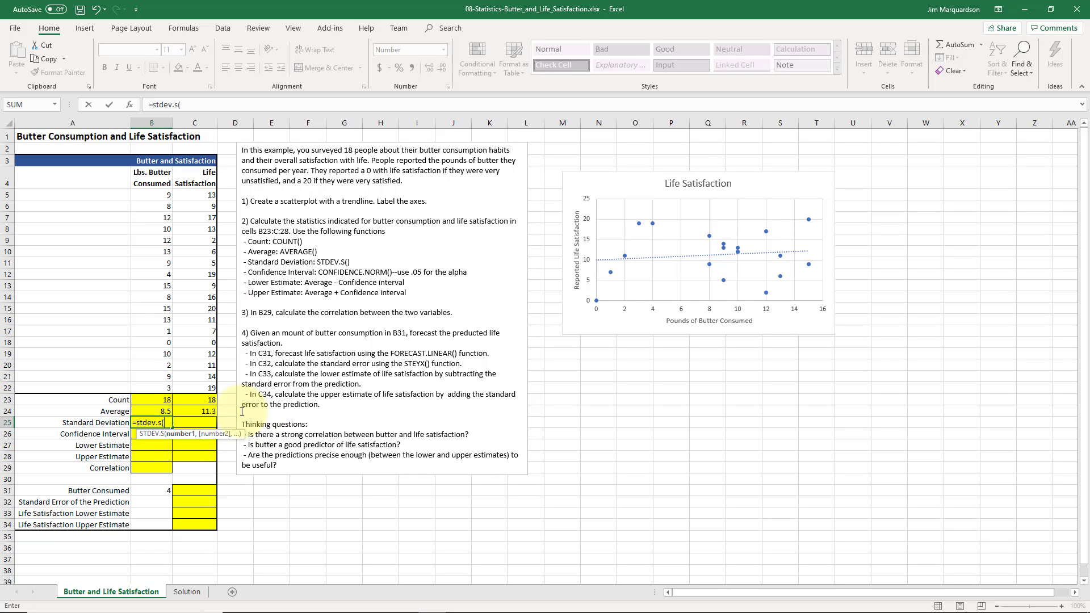
{"action": "left_click_drag", "start_coordinate": [152, 388], "coordinate": [159, 199]}
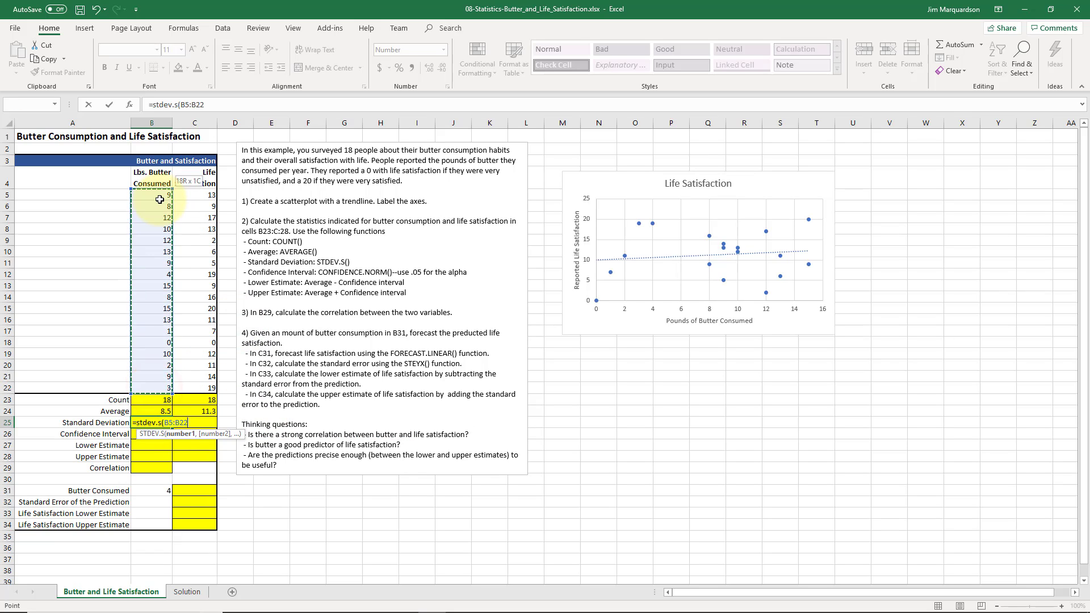
{"action": "key", "text": "ctrl+Return"}
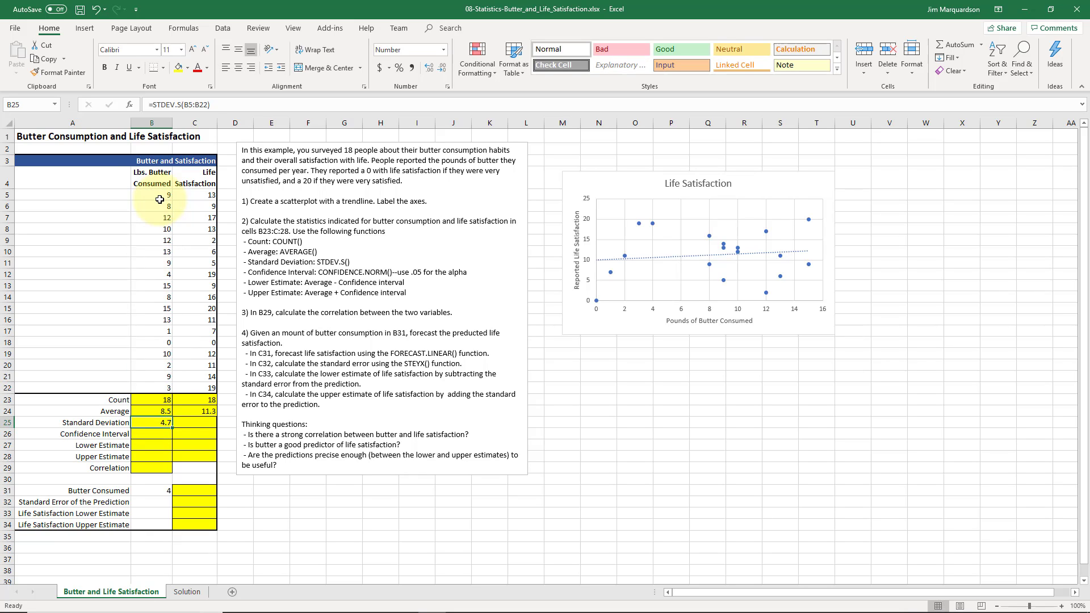
- Copy the standard deviation formula from B25 to C25 for life satisfaction
{"action": "key", "text": "ctrl+c"}
{"action": "key", "text": "Right"}
{"action": "key", "text": "Return"}
- Calculate the confidence interval for butter consumption in B26 with =CONFIDENCE.NORM(.05,B25,B23)
{"action": "key", "text": "Down"}
{"action": "key", "text": "Left"}
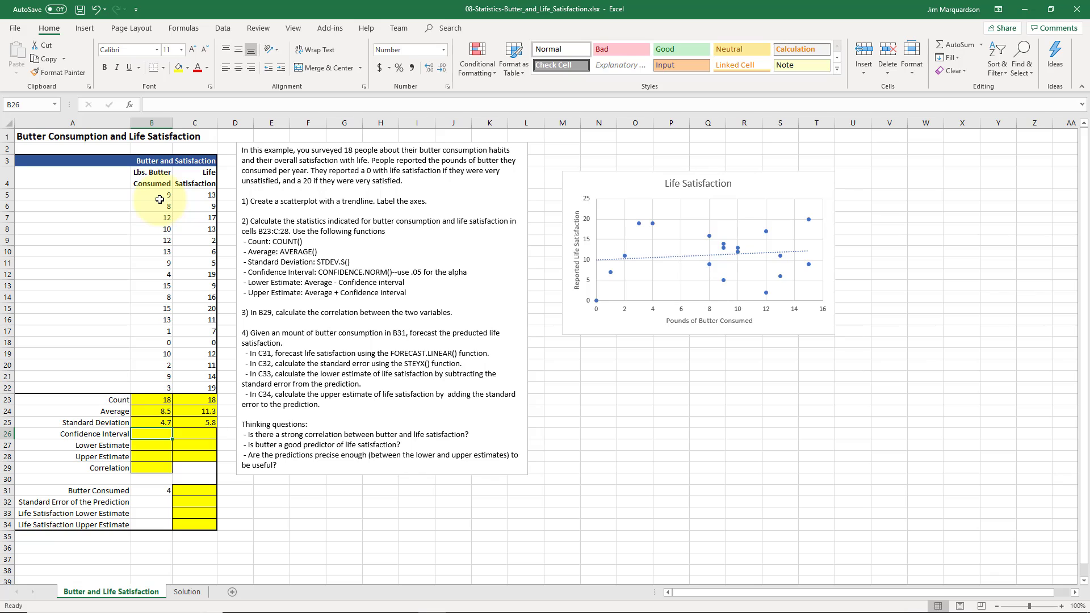
{"action": "type", "text": "=confi"}
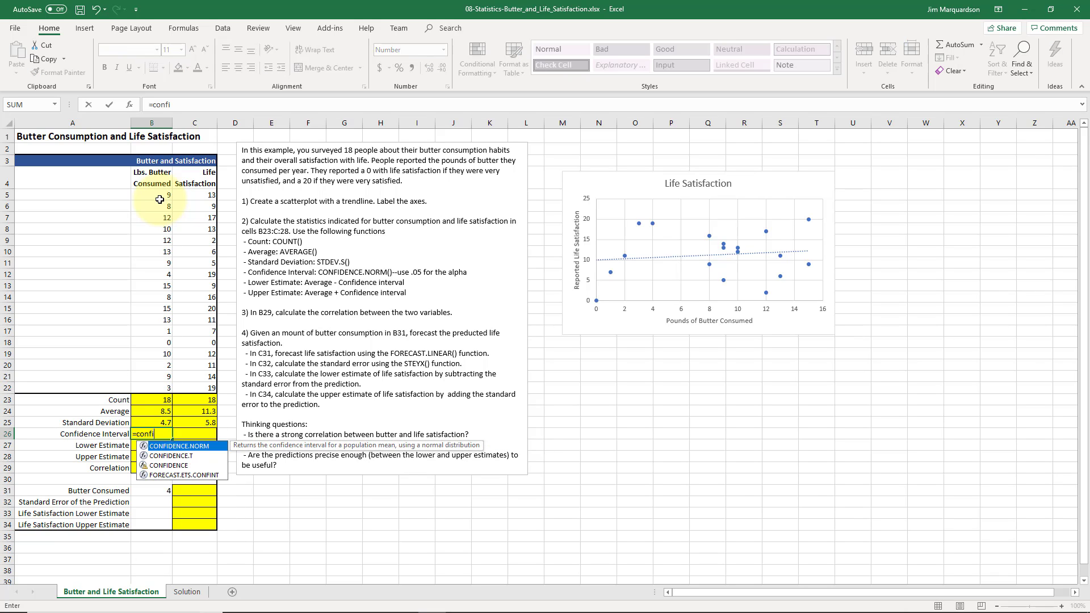
{"action": "key", "text": "Tab"}
{"action": "type", "text": "."}
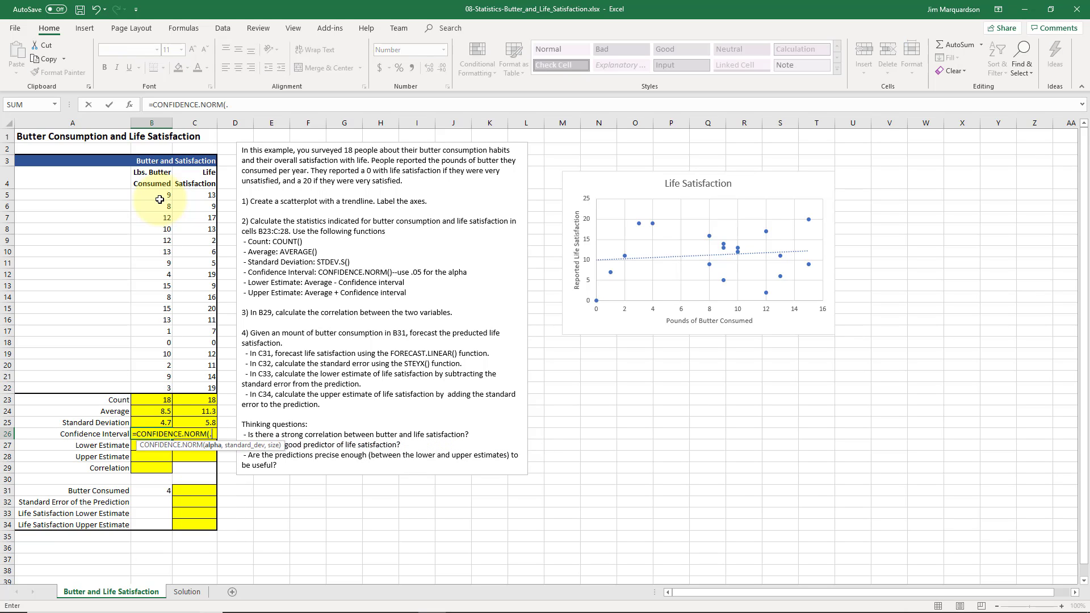
{"action": "type", "text": "05,"}
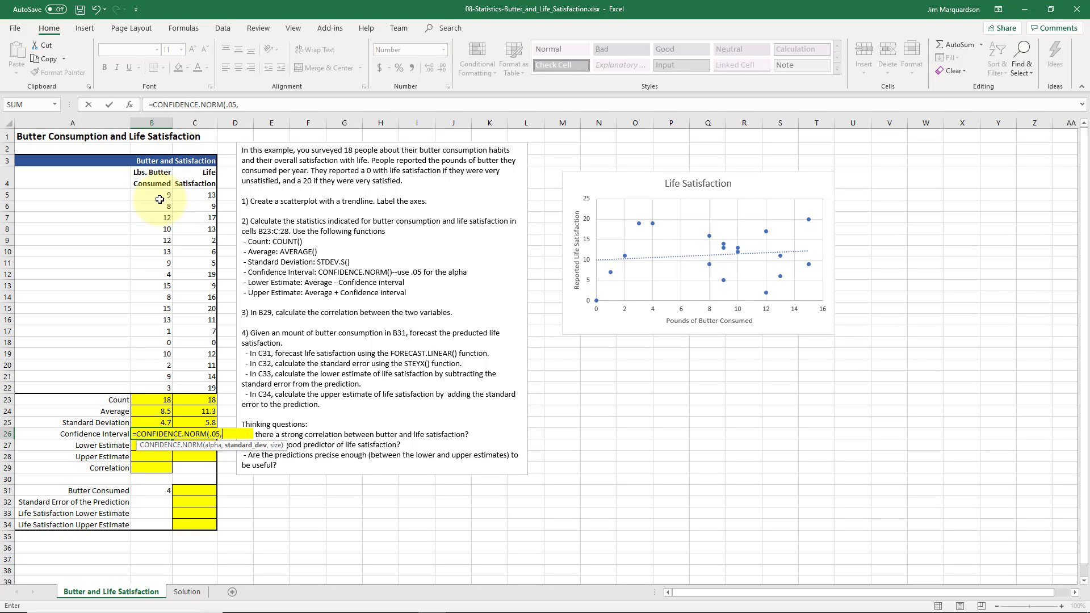
{"action": "left_click", "coordinate": [152, 422]}
{"action": "type", "text": ","}
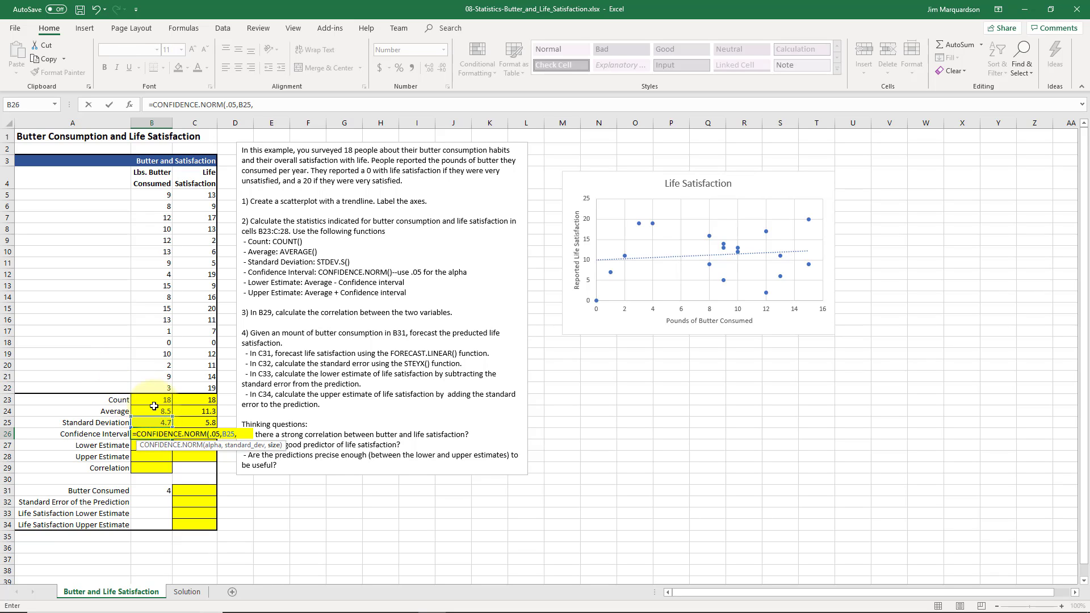
{"action": "left_click", "coordinate": [154, 400]}
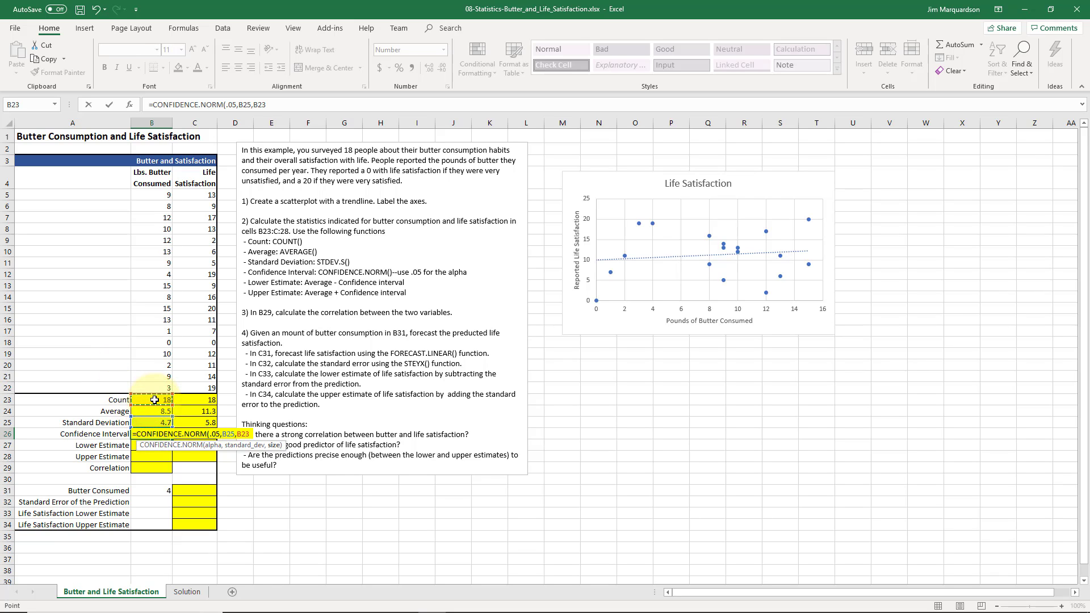
{"action": "type", "text": ")"}
{"action": "key", "text": "Return"}
- Copy the confidence interval formula from B26 to C26 for life satisfaction
{"action": "key", "text": "Up"}
{"action": "key", "text": "ctrl+c"}
{"action": "key", "text": "Right"}
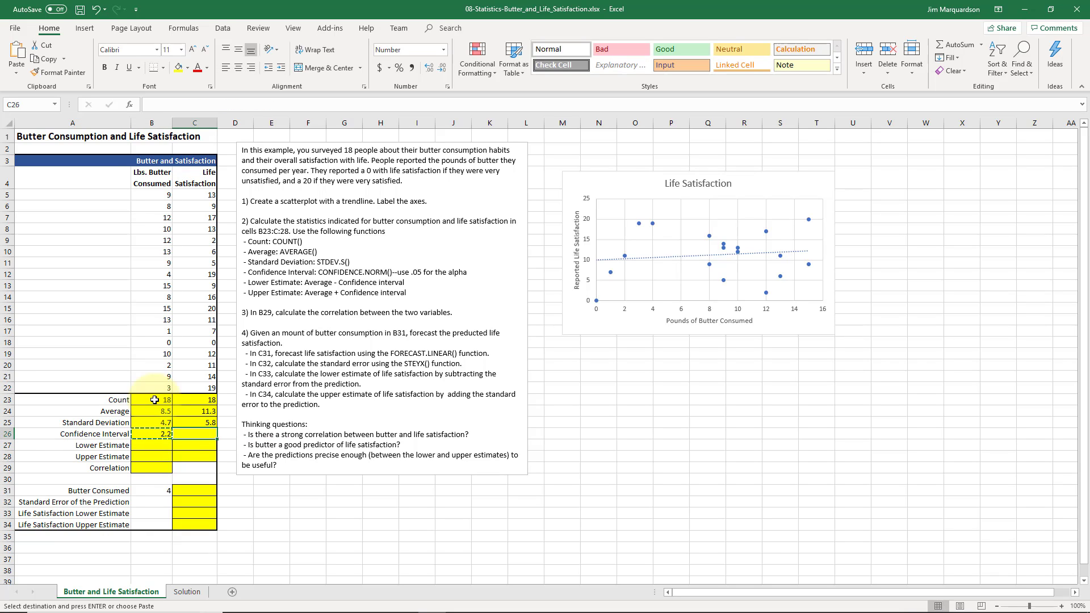
{"action": "key", "text": "Return"}
- Calculate the lower estimate of butter consumption in B27 as the average minus the confidence interval, =B24-B26
{"action": "key", "text": "Left"}
{"action": "key", "text": "Down"}
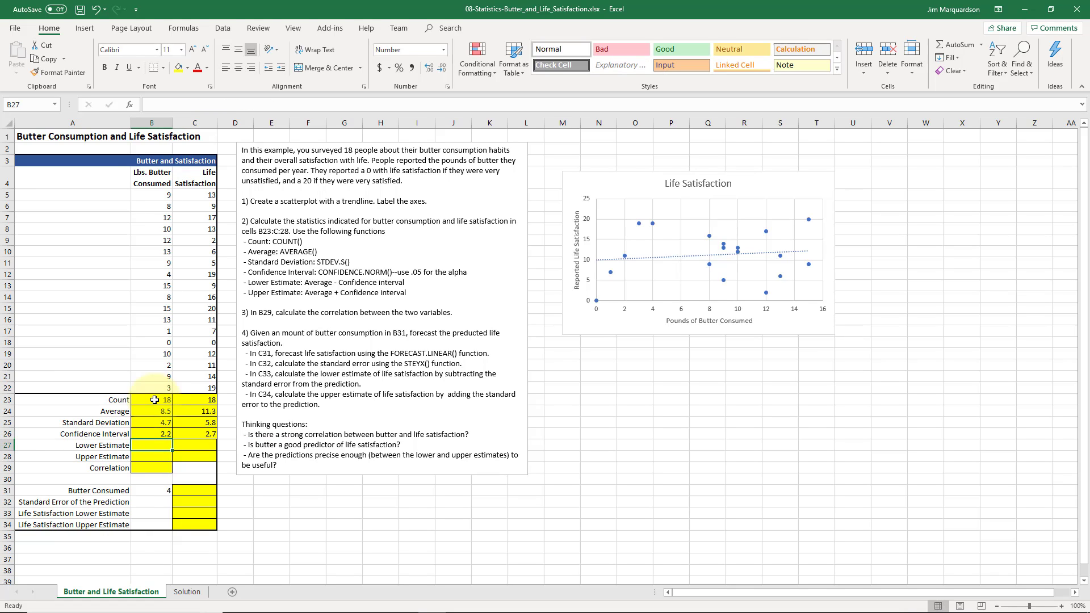
{"action": "type", "text": "="}
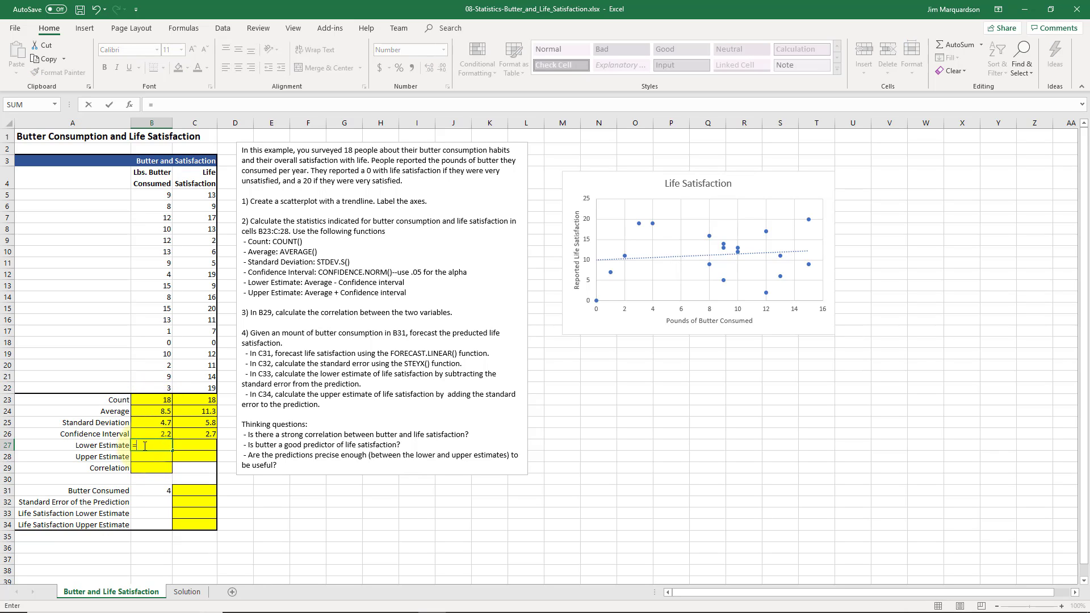
{"action": "left_click", "coordinate": [152, 411]}
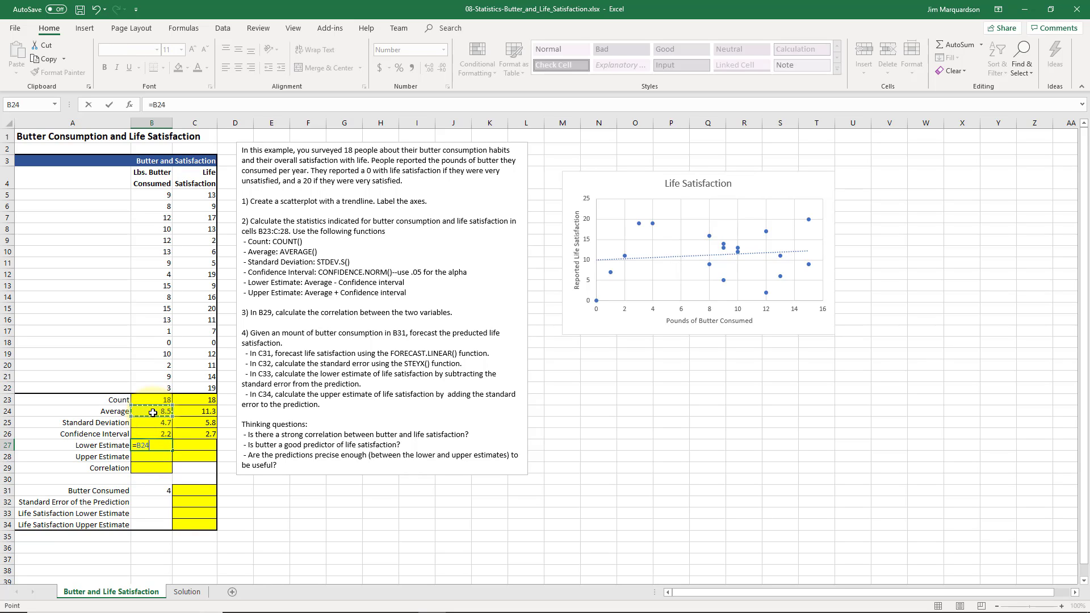
{"action": "type", "text": "-"}
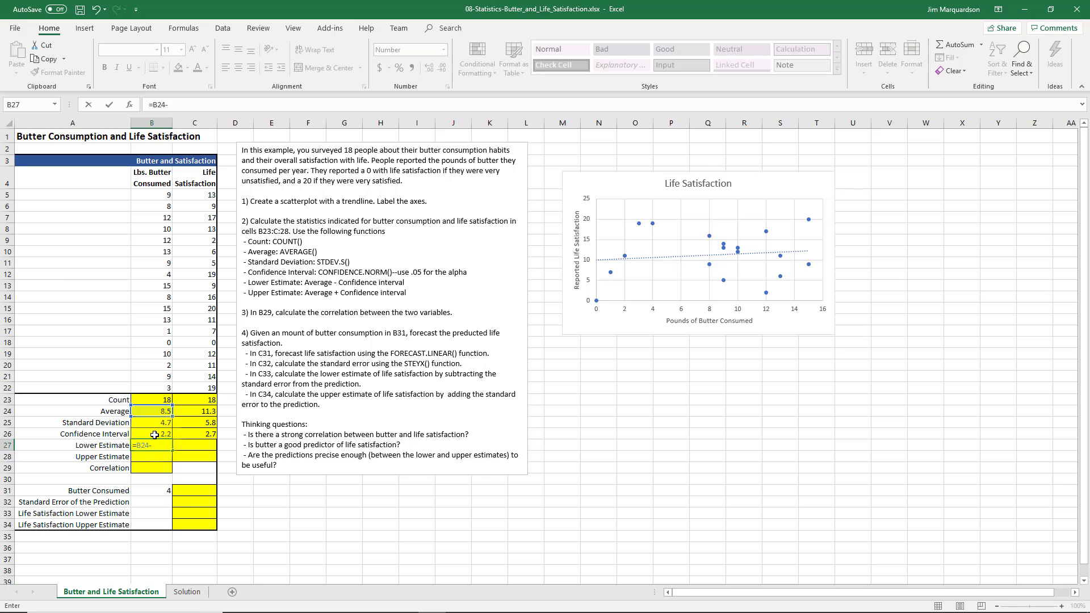
{"action": "left_click", "coordinate": [154, 434]}
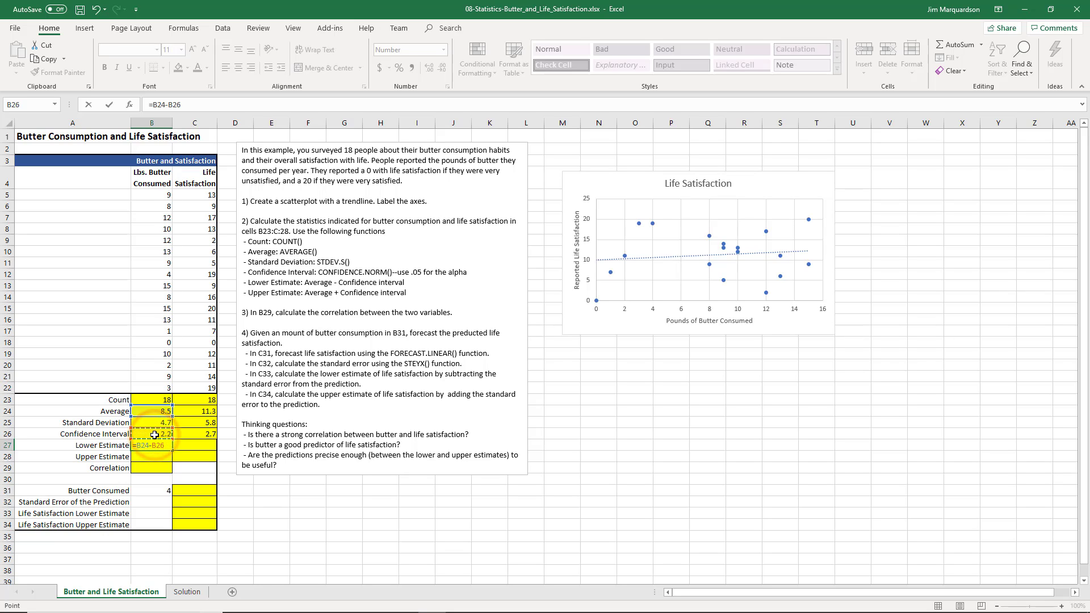
{"action": "key", "text": "Return"}
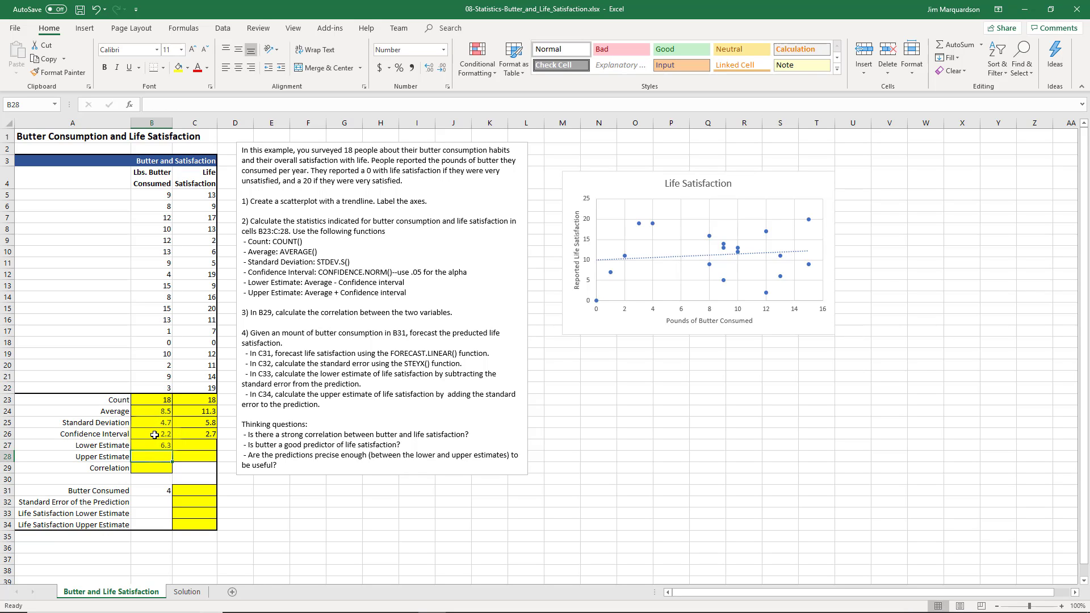
- Calculate the upper estimate of butter consumption in B28 as the average plus the confidence interval, =B24+B26
{"action": "type", "text": "="}
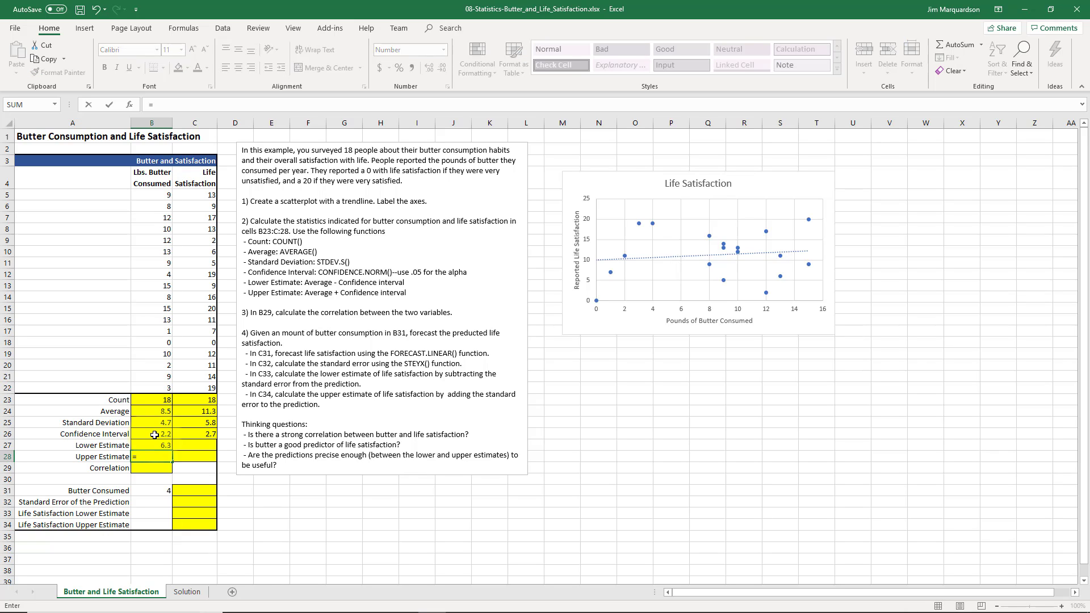
{"action": "left_click", "coordinate": [155, 412]}
{"action": "type", "text": "+"}
{"action": "left_click", "coordinate": [159, 433]}
{"action": "key", "text": "Return"}
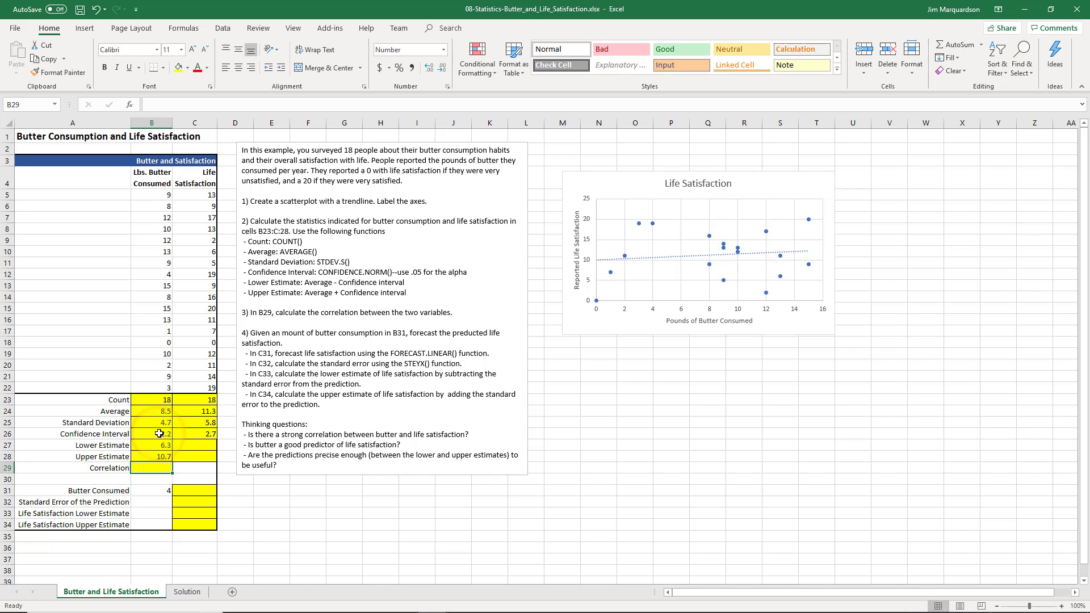
- Copy the lower and upper estimate formulas from B27:B28 to C27:C28 for life satisfaction
{"action": "key", "text": "Up"}
{"action": "key", "text": "shift+Up"}
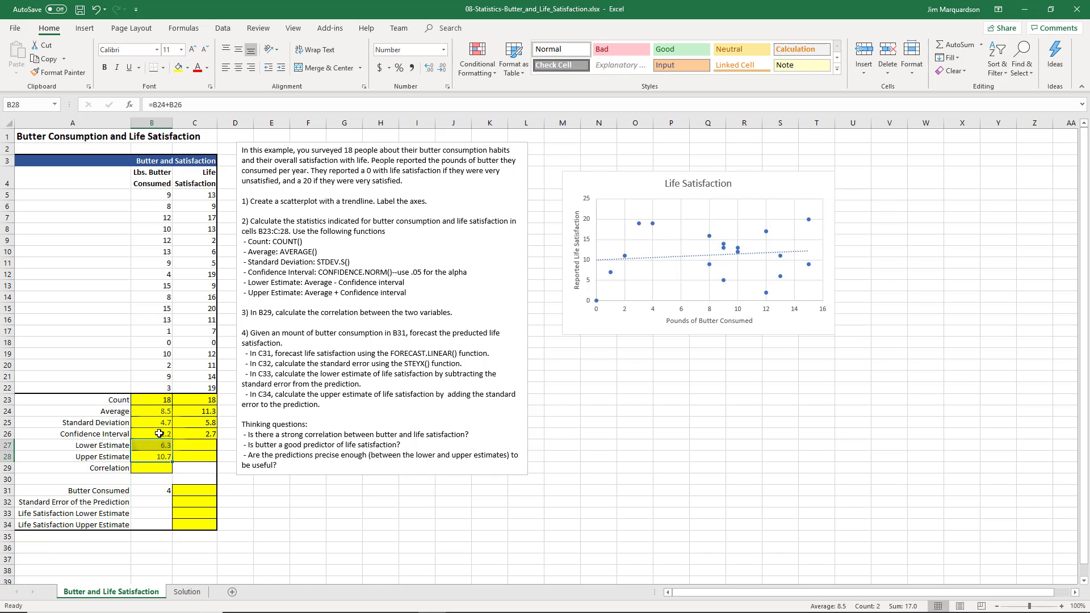
{"action": "key", "text": "ctrl+c"}
{"action": "key", "text": "Right"}
{"action": "key", "text": "Return"}
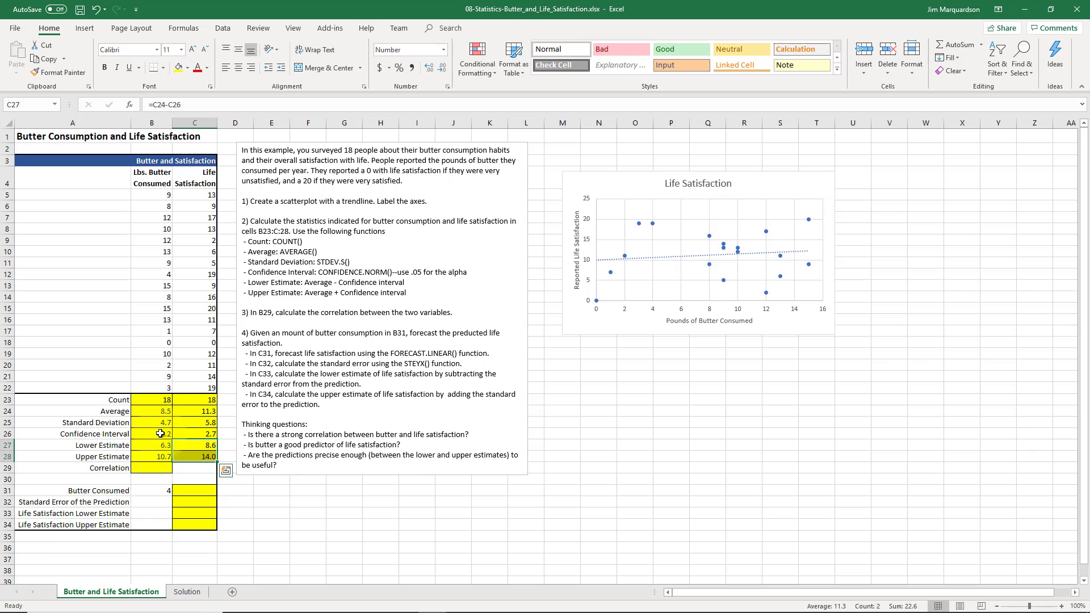
- Calculate the correlation between butter consumption and life satisfaction in B29 with =CORREL(B5:B22,C5:C22)
{"action": "left_click", "coordinate": [157, 472]}
{"action": "type", "text": "="}
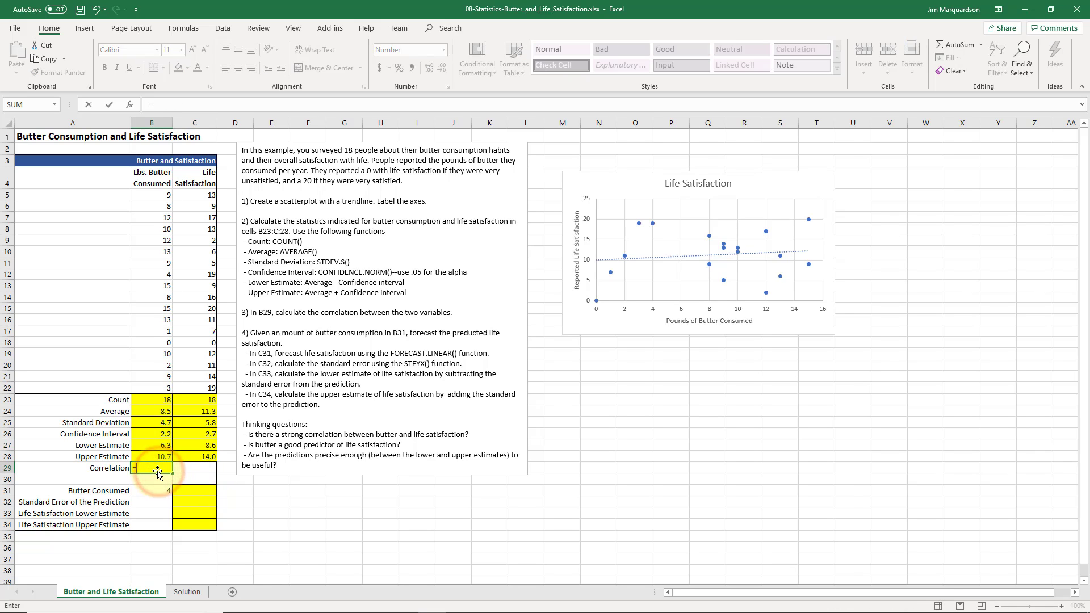
{"action": "type", "text": "corr"}
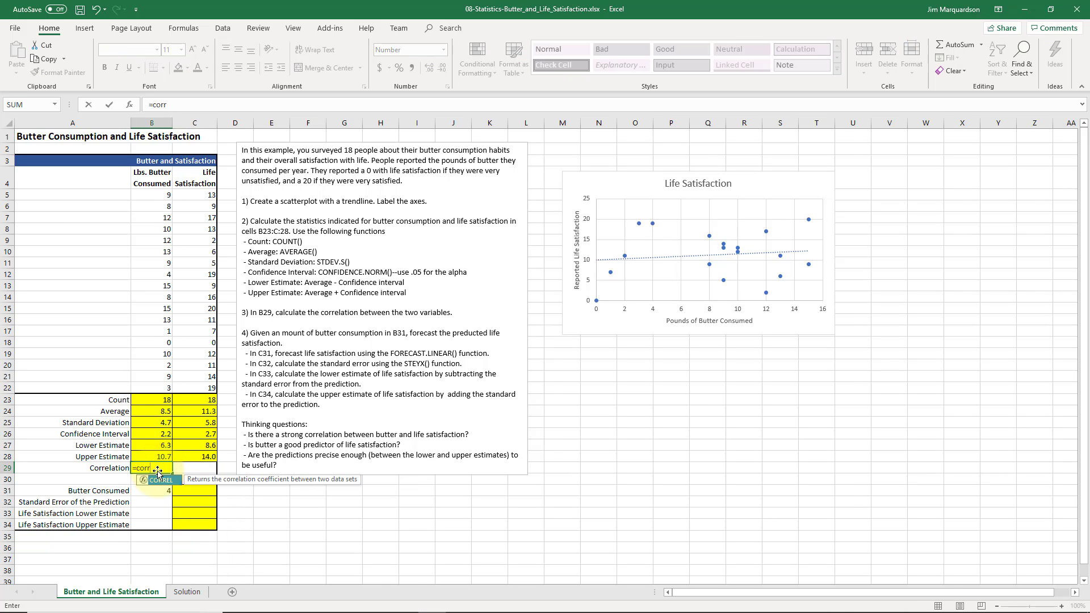
{"action": "key", "text": "Tab"}
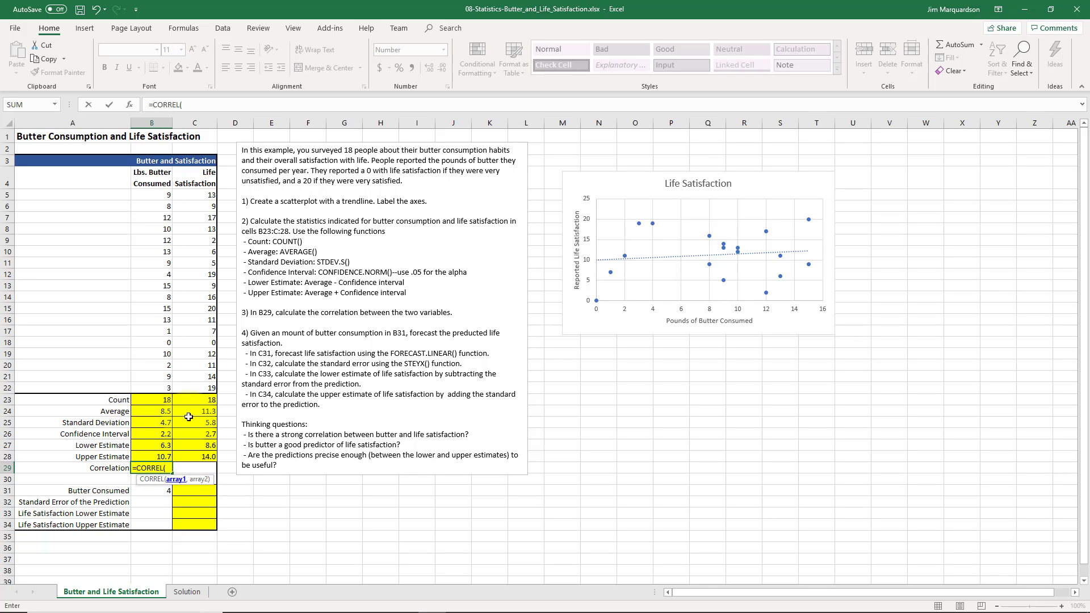
{"action": "left_click_drag", "start_coordinate": [151, 197], "coordinate": [168, 387]}
{"action": "type", "text": ","}
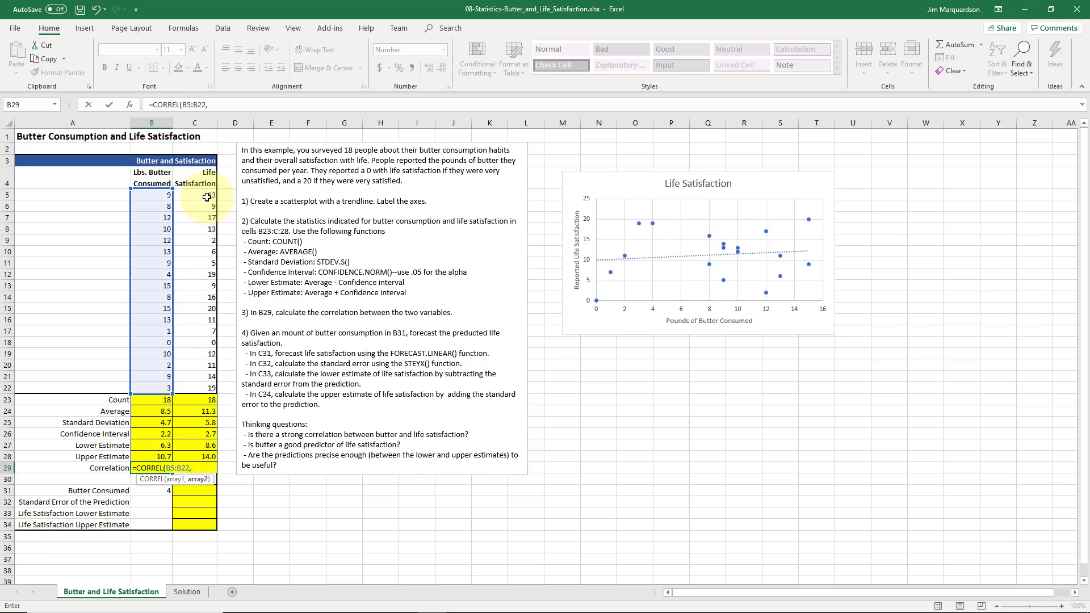
{"action": "left_click_drag", "start_coordinate": [199, 194], "coordinate": [199, 382]}
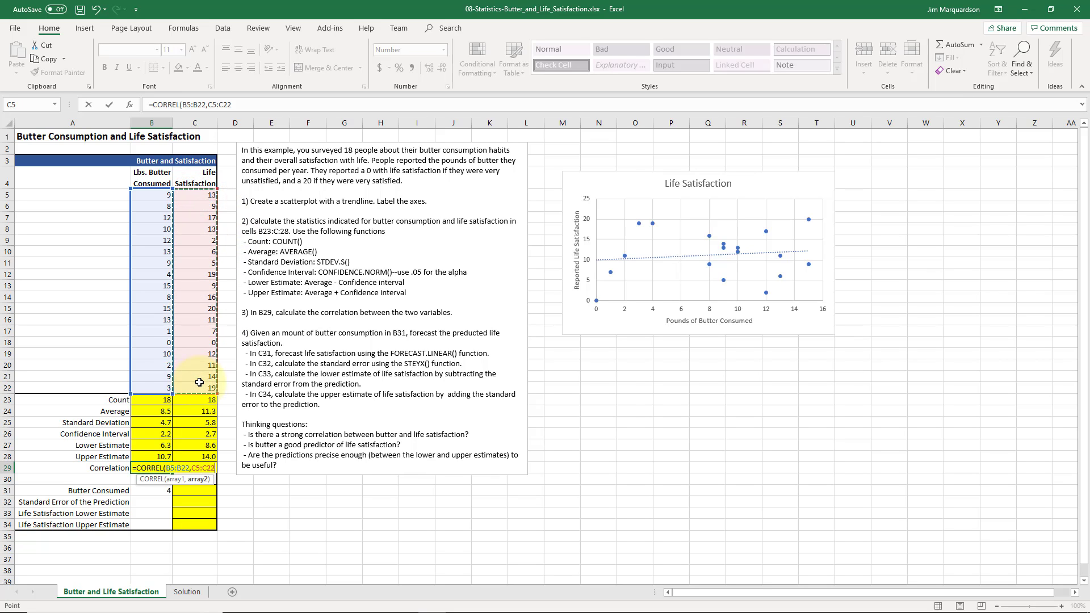
{"action": "key", "text": "Return"}
{"action": "key", "text": "Up"}
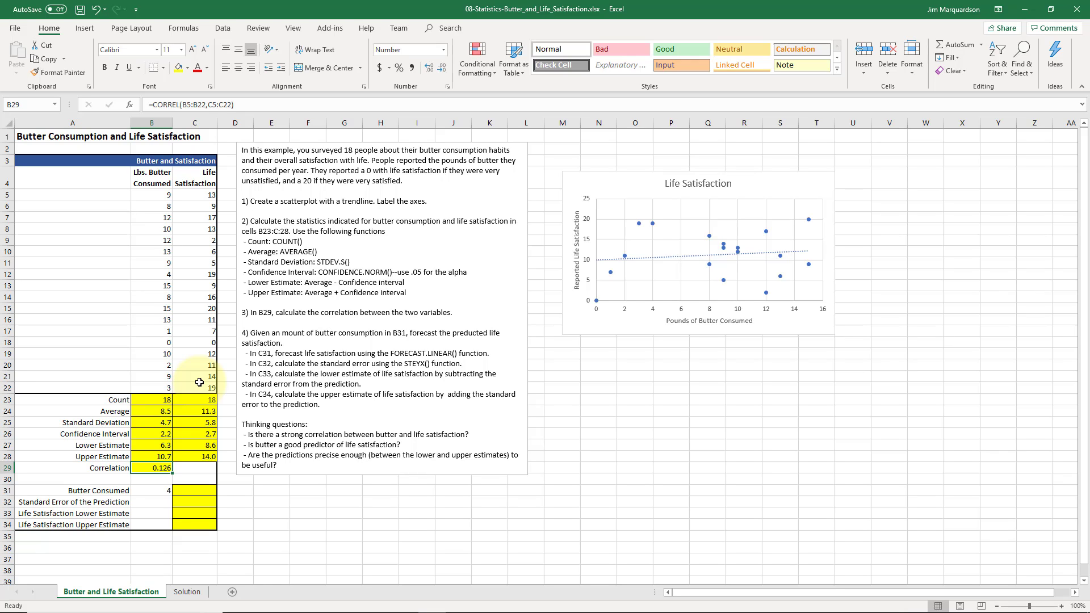
- Forecast life satisfaction in C31 from the butter amount in B31 with =FORECAST.LINEAR(B31,C5:C22,B5:B22)
{"action": "key", "text": "Down"}
{"action": "key", "text": "Down"}
{"action": "key", "text": "Right"}
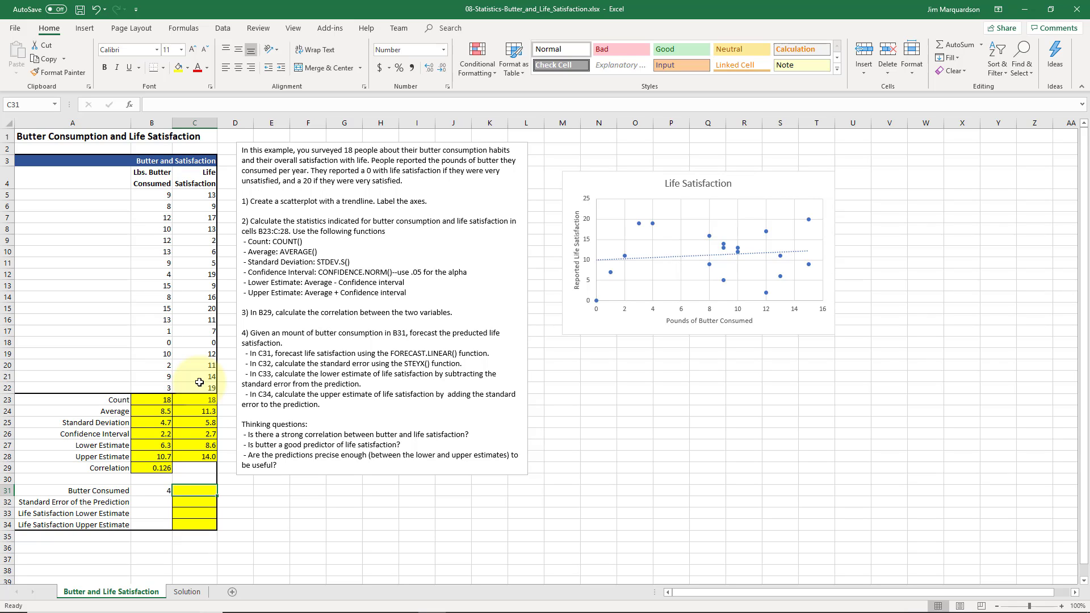
{"action": "type", "text": "="}
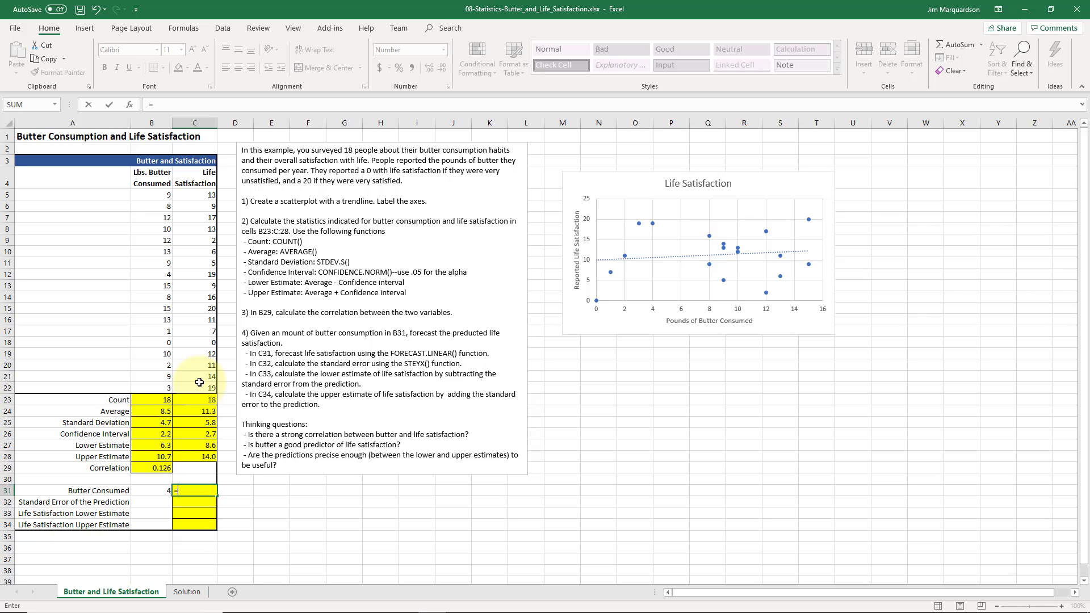
{"action": "key", "text": "BackSpace"}
{"action": "type", "text": "=f"}
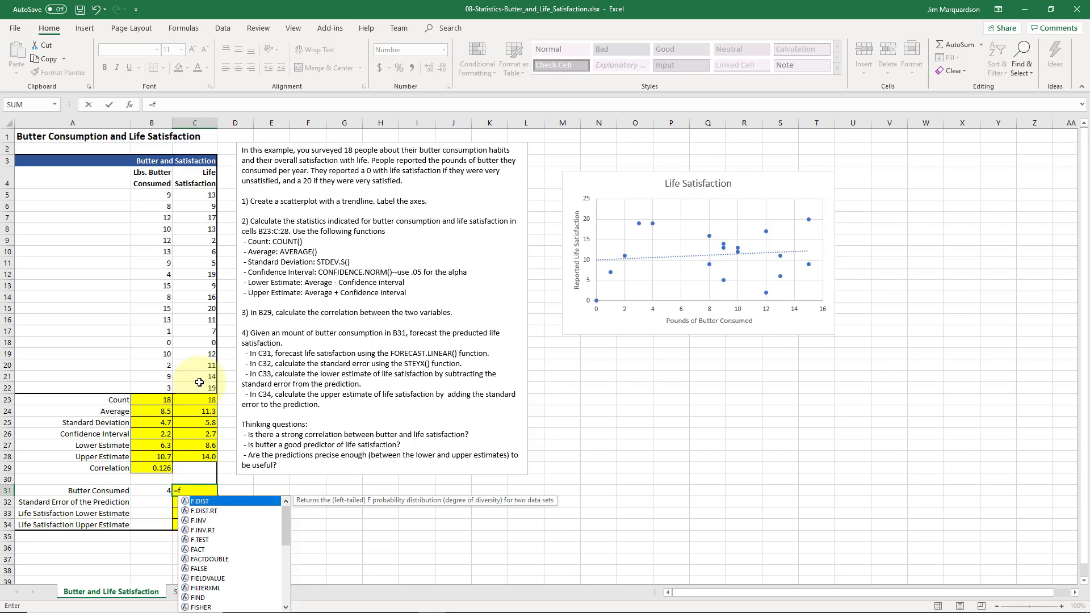
{"action": "type", "text": "orecast.linear("}
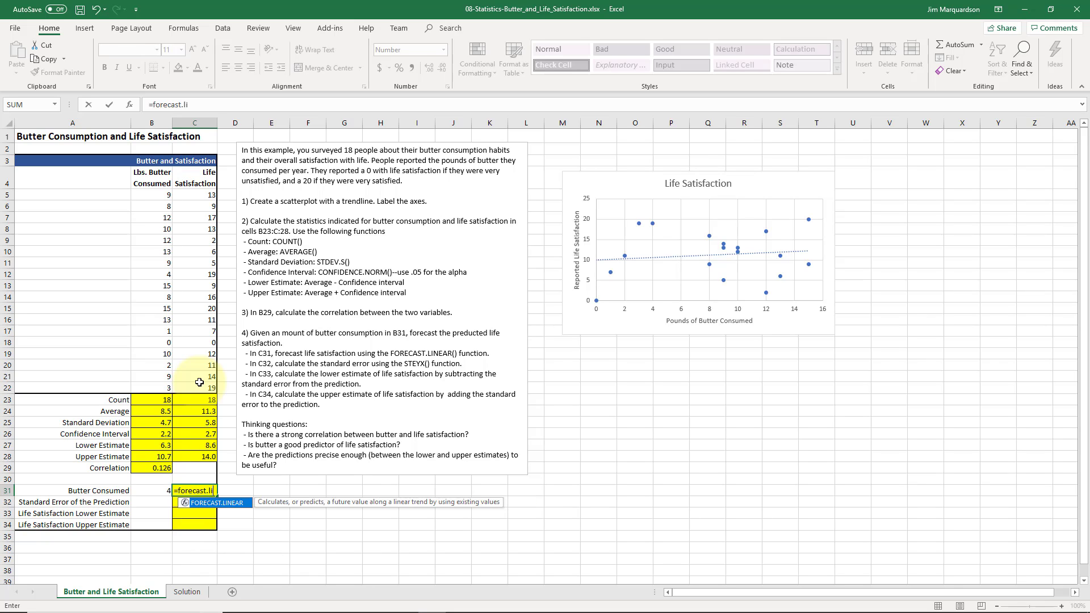
{"action": "left_click", "coordinate": [152, 490]}
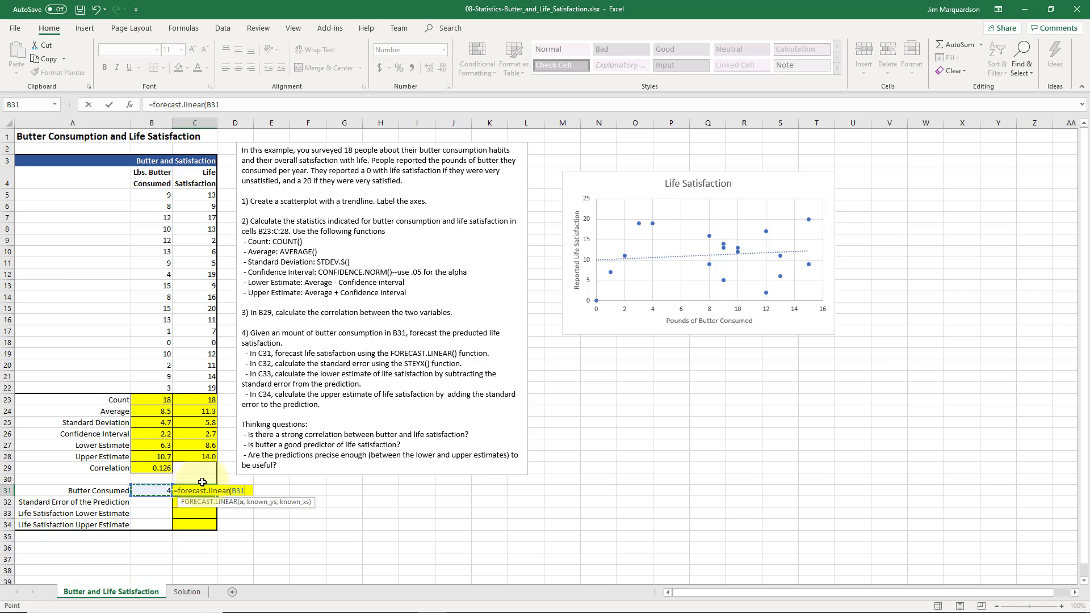
{"action": "type", "text": ","}
{"action": "left_click_drag", "start_coordinate": [204, 199], "coordinate": [199, 388]}
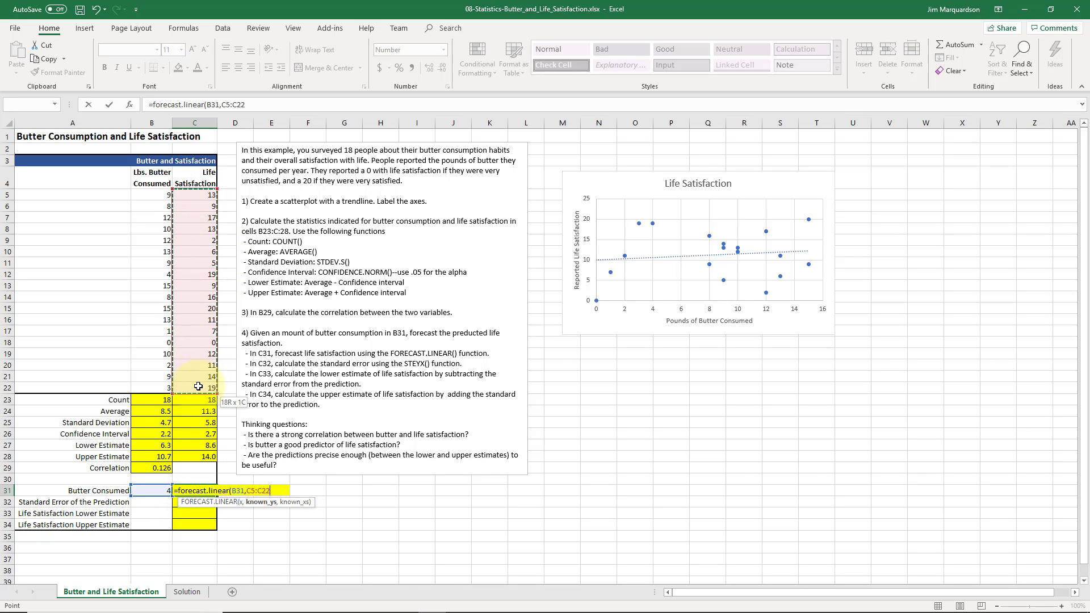
{"action": "type", "text": ","}
{"action": "left_click_drag", "start_coordinate": [153, 193], "coordinate": [159, 387]}
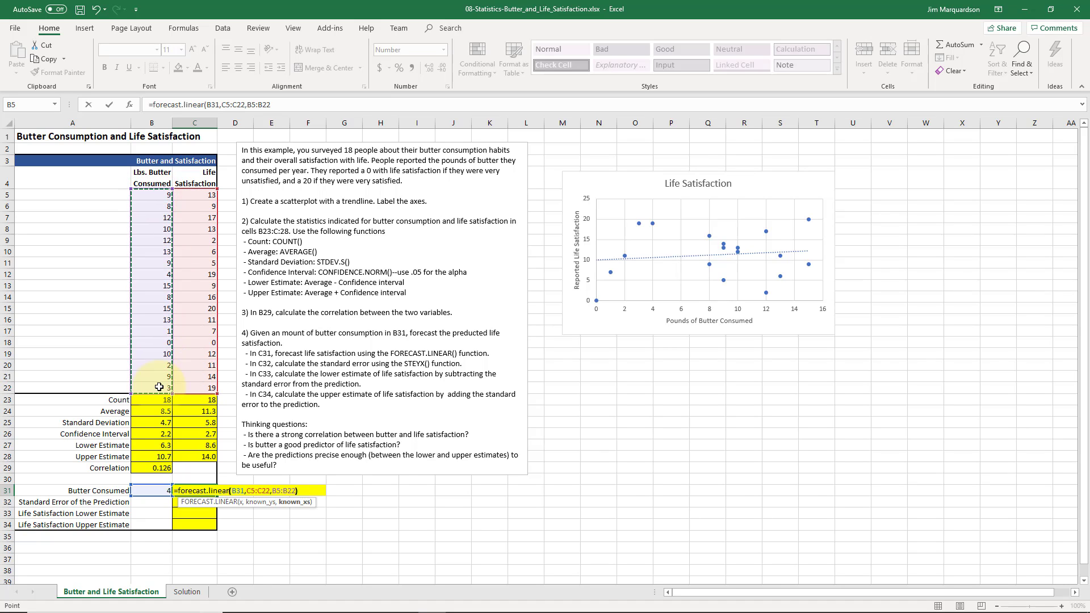
{"action": "key", "text": "ctrl+Return"}
- Check the forecast against the start of the chart's trendline by setting the butter consumed in B31 to 0
{"action": "key", "text": "Left"}
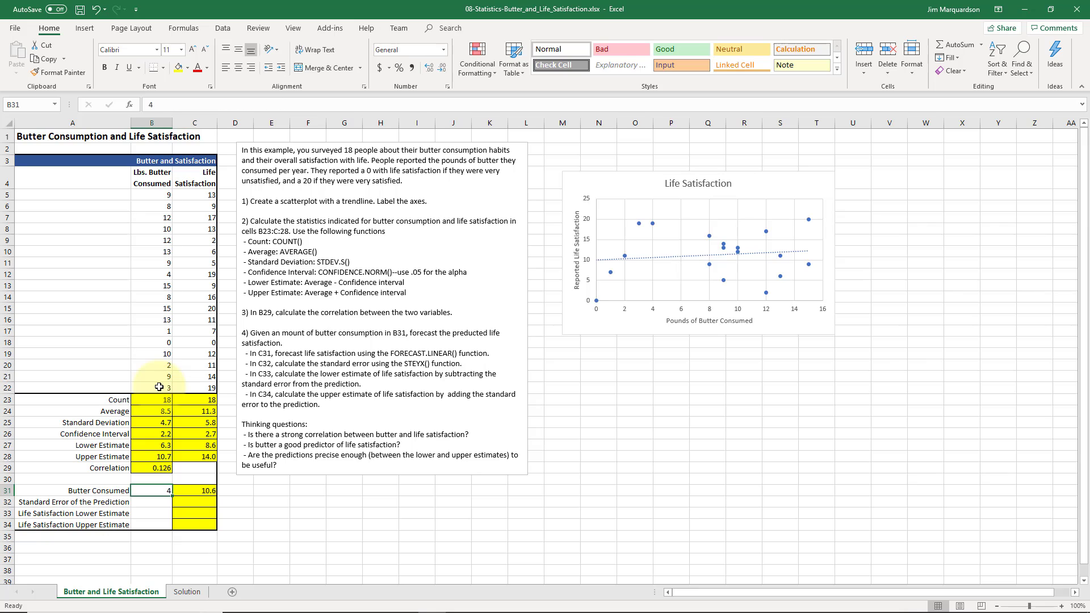
{"action": "key", "text": "Left"}
{"action": "key", "text": "Right"}
{"action": "left_click", "coordinate": [652, 313]}
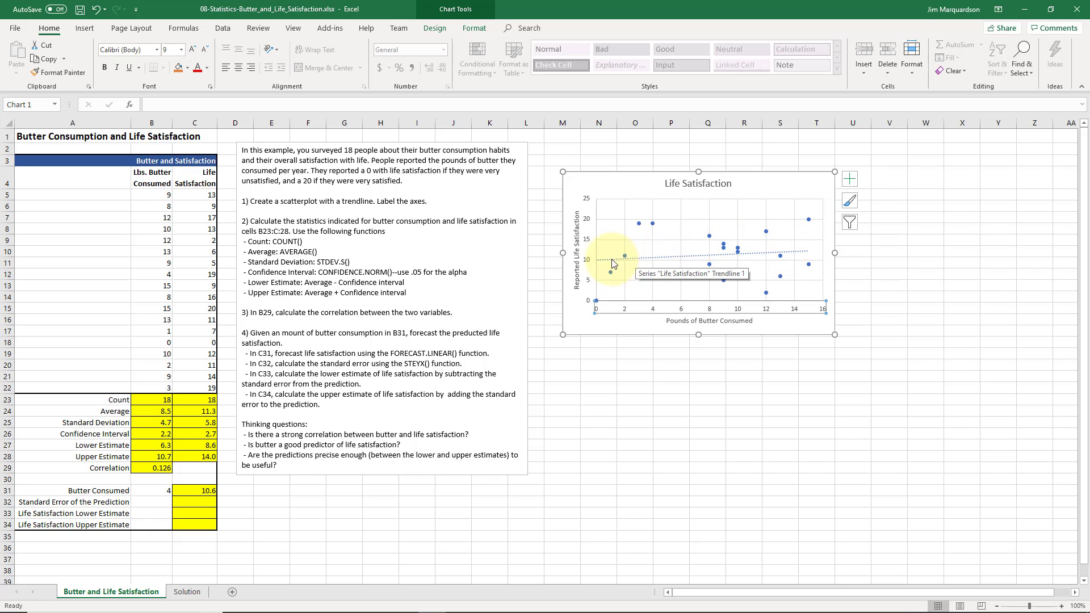
{"action": "left_click", "coordinate": [161, 491]}
{"action": "type", "text": "0"}
{"action": "key", "text": "Return"}
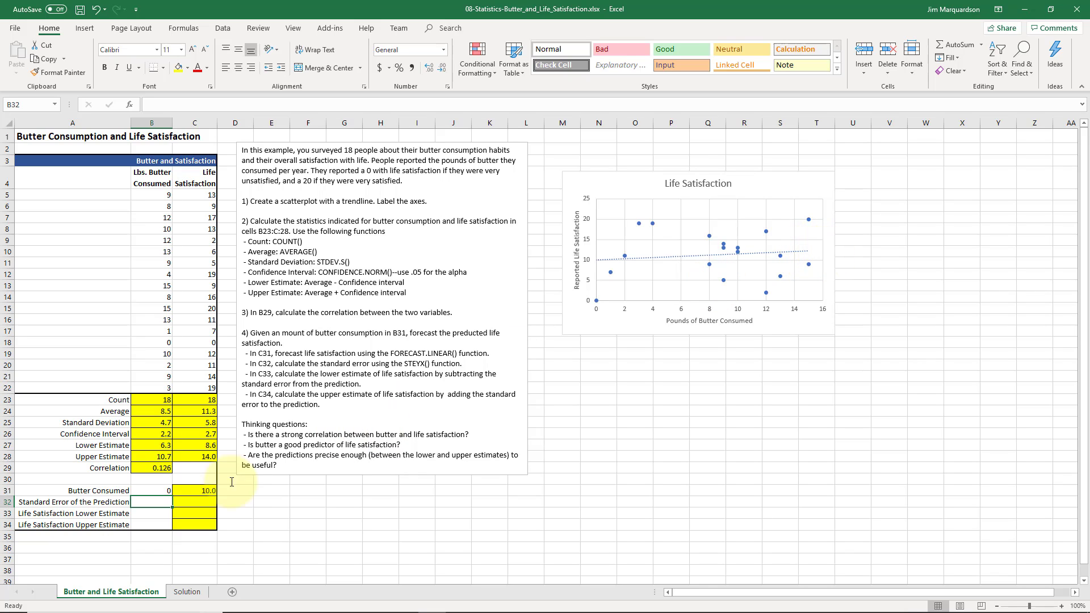
- Set the butter consumed in B31 to 16 to compare the forecast with the far end of the trendline
{"action": "left_click", "coordinate": [151, 491]}
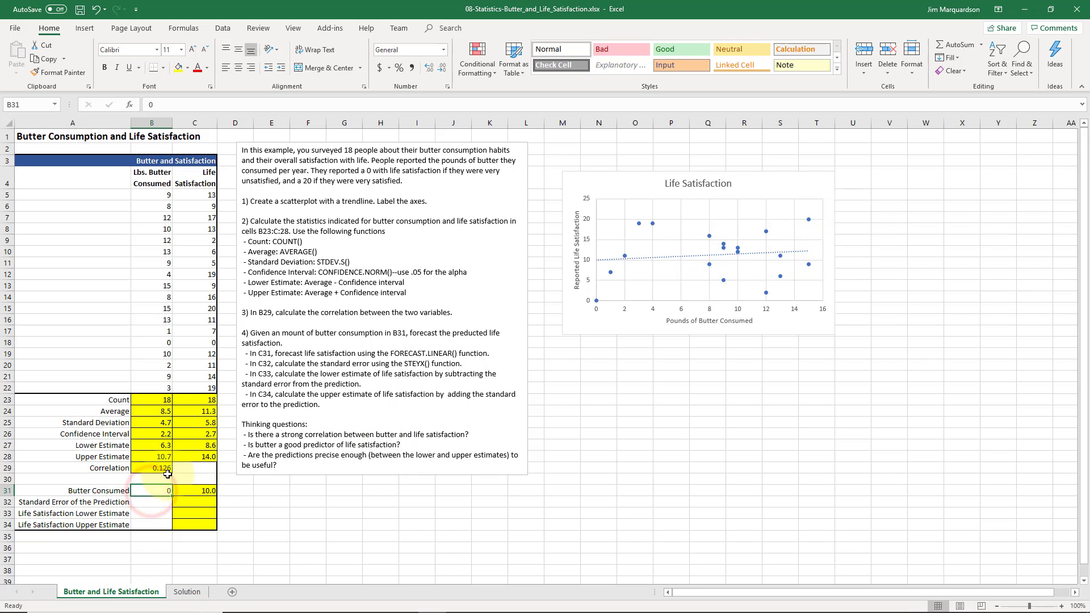
{"action": "type", "text": "16"}
{"action": "key", "text": "Return"}
{"action": "key", "text": "Up"}
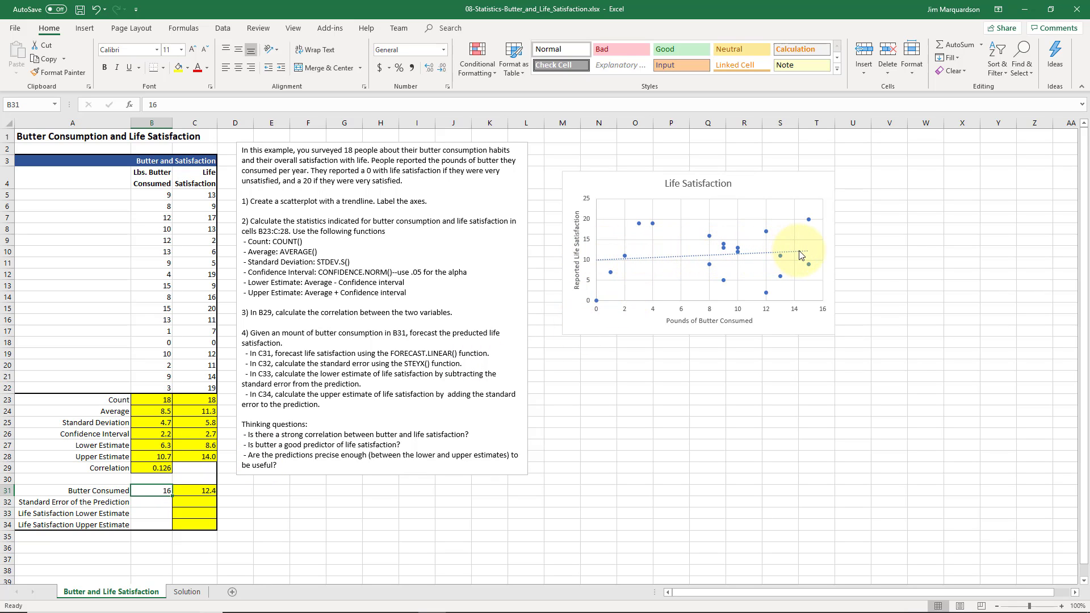
- Set the butter consumed in B31 to 4 to forecast life satisfaction for that amount
{"action": "left_click", "coordinate": [194, 490]}
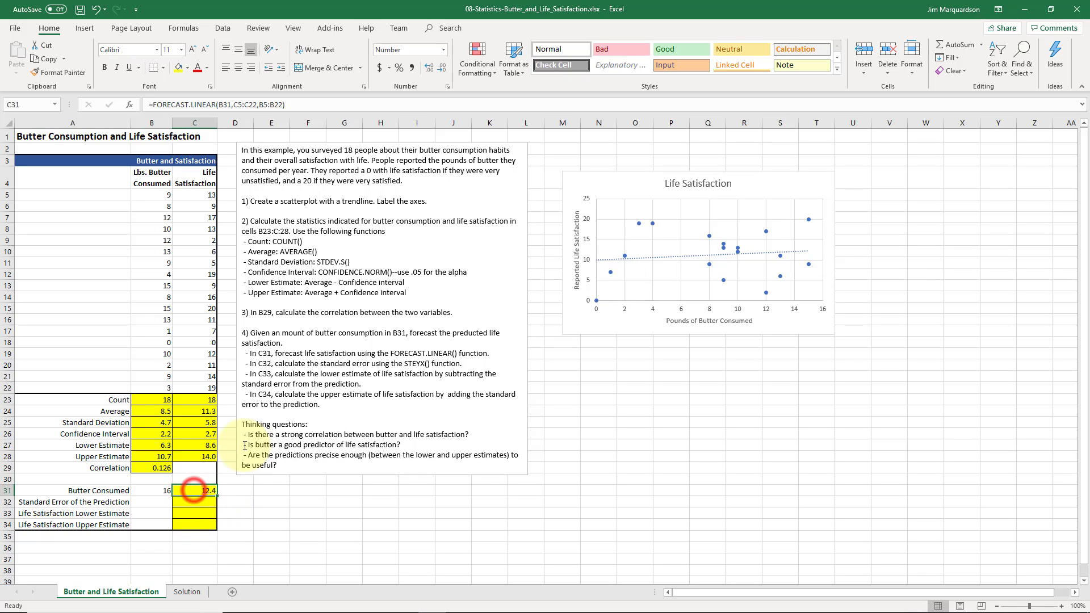
{"action": "key", "text": "Left"}
{"action": "type", "text": "4"}
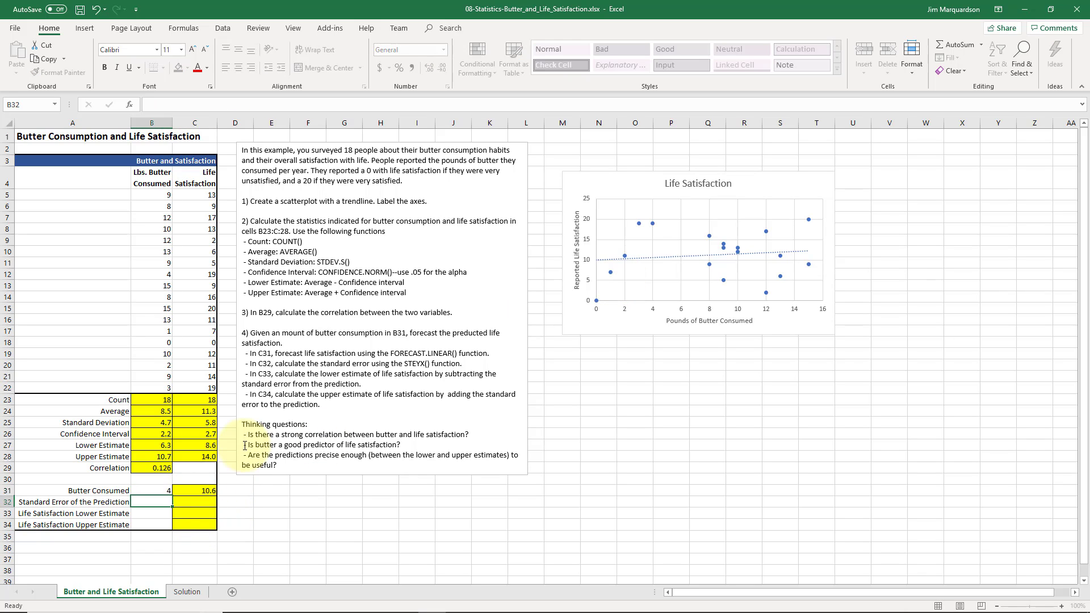
{"action": "key", "text": "Return"}
- Calculate the standard error of the prediction in C32 with =STEYX(C5:C22,B5:B22)
{"action": "key", "text": "Right"}
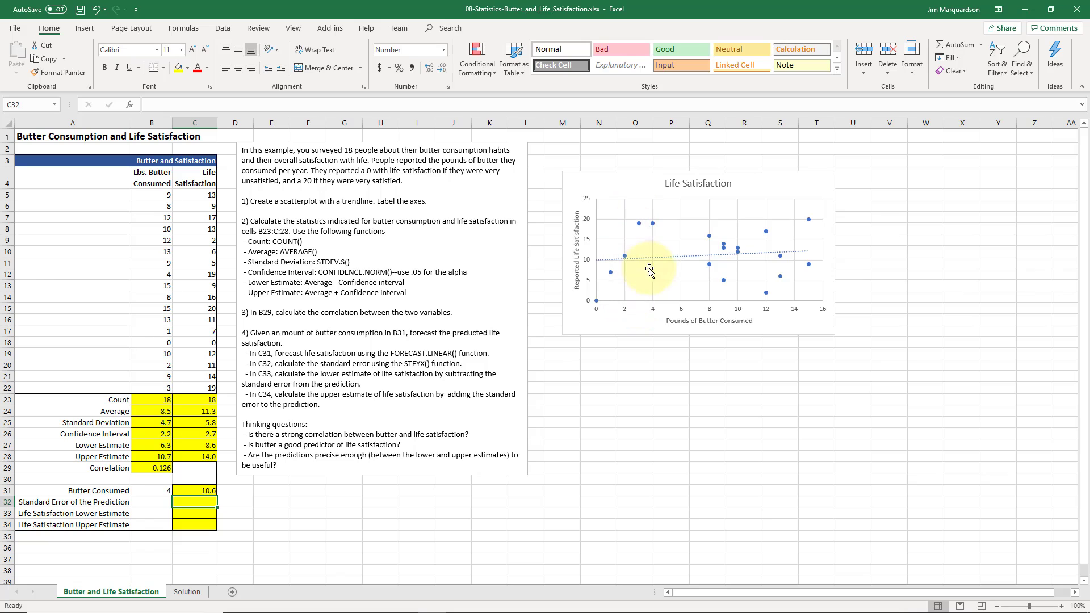
{"action": "left_click", "coordinate": [194, 499]}
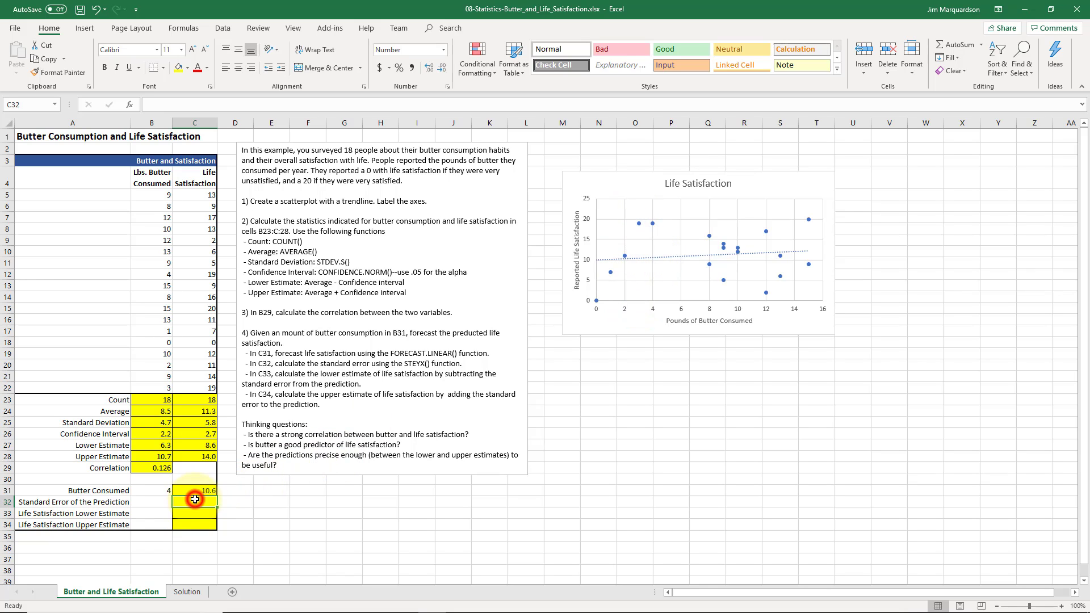
{"action": "type", "text": "=STEYX("}
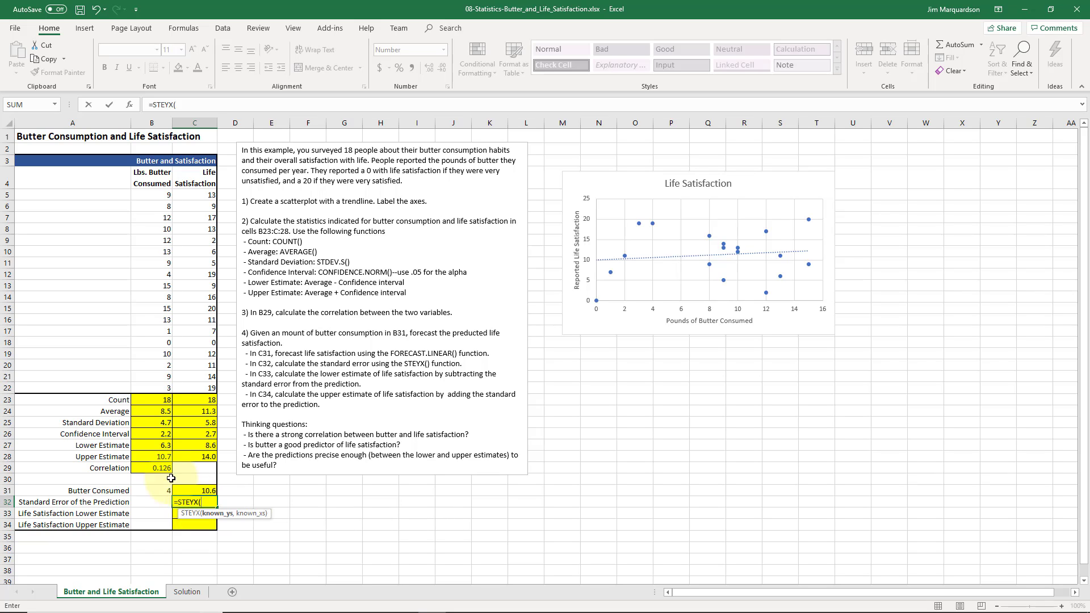
{"action": "left_click_drag", "start_coordinate": [203, 194], "coordinate": [206, 388]}
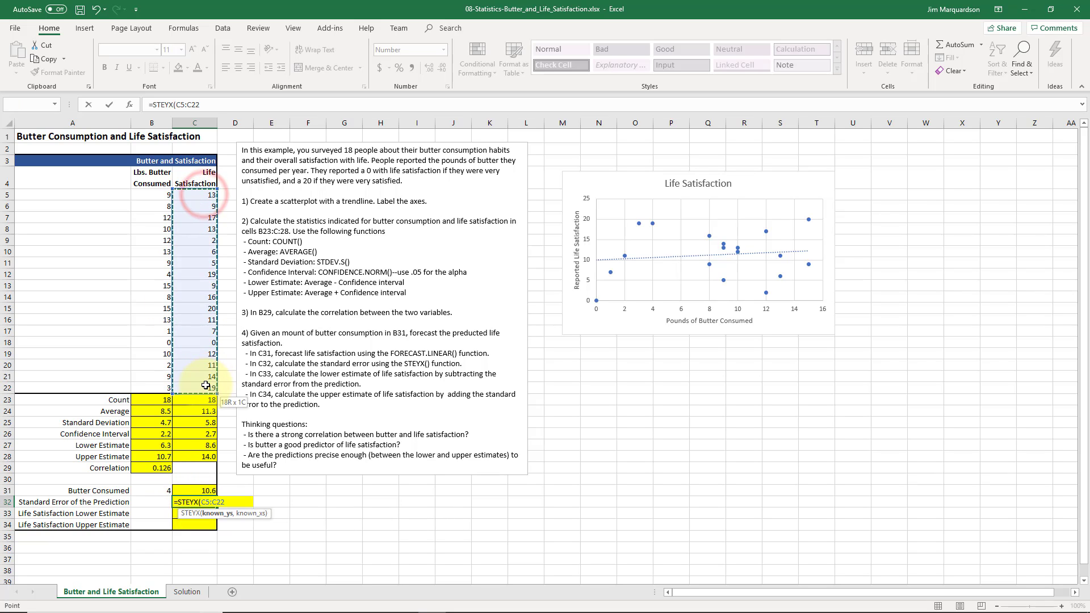
{"action": "type", "text": ","}
{"action": "left_click_drag", "start_coordinate": [154, 195], "coordinate": [151, 386]}
{"action": "key", "text": "Return"}
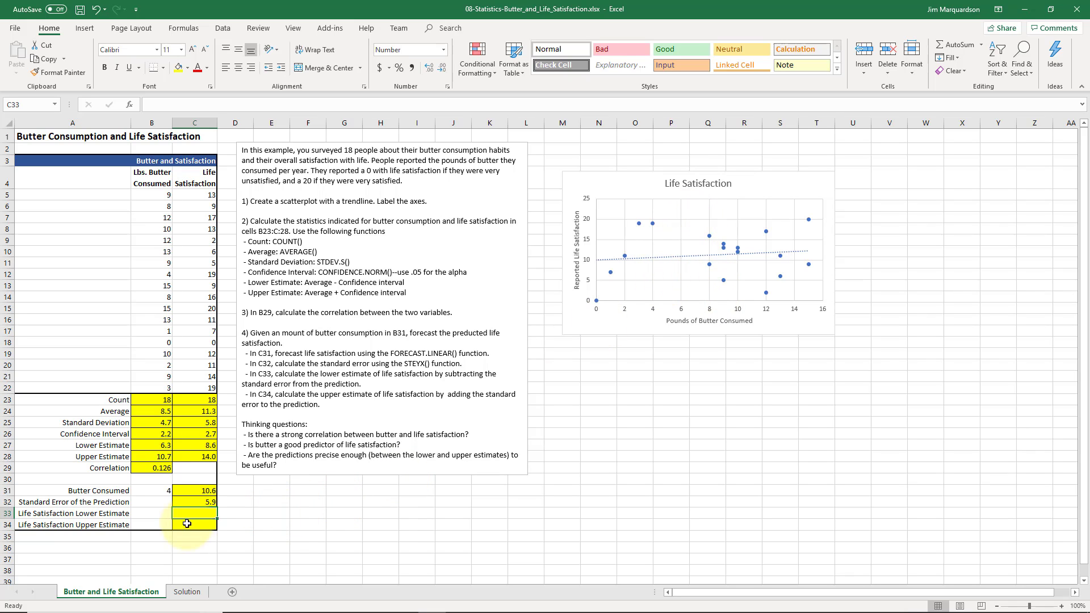
- Calculate the life satisfaction lower estimate in C33 by subtracting the standard error from the forecast with =C31-C32
{"action": "type", "text": "="}
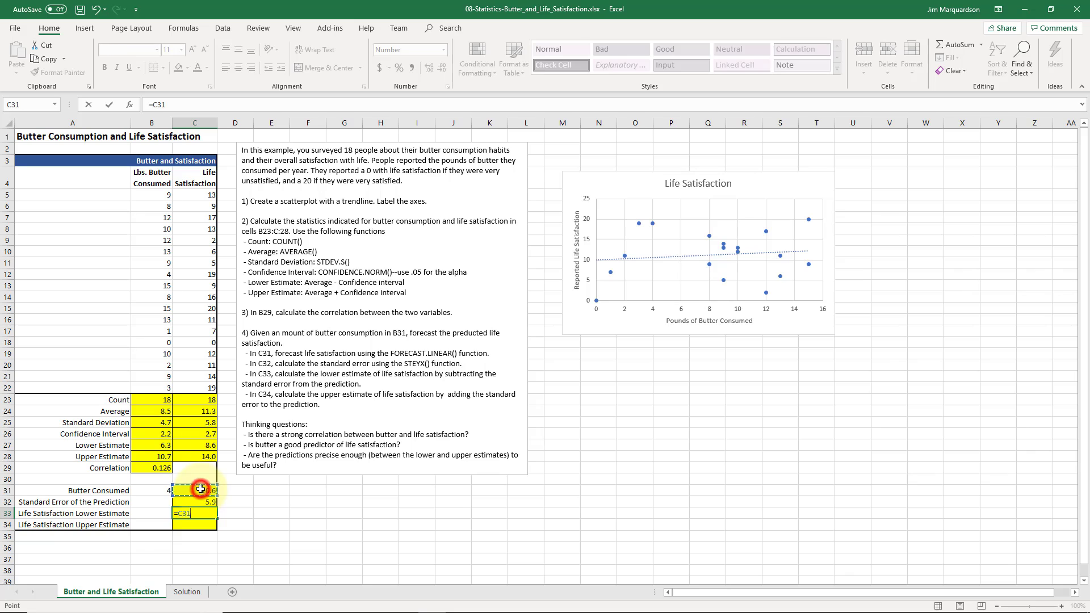
{"action": "left_click", "coordinate": [201, 491]}
{"action": "type", "text": "-"}
{"action": "left_click", "coordinate": [199, 502]}
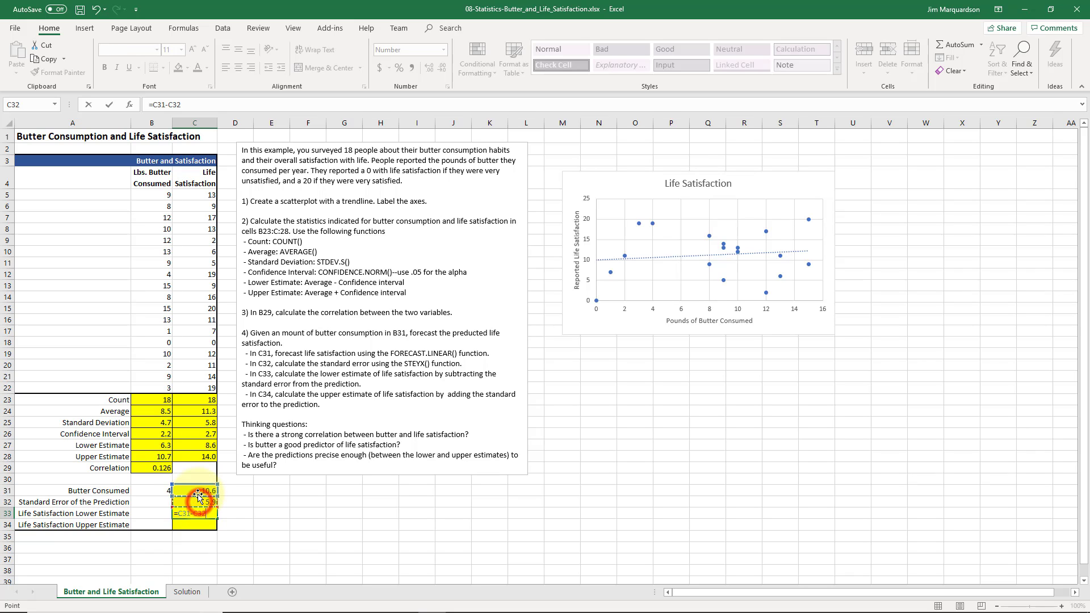
{"action": "key", "text": "Return"}
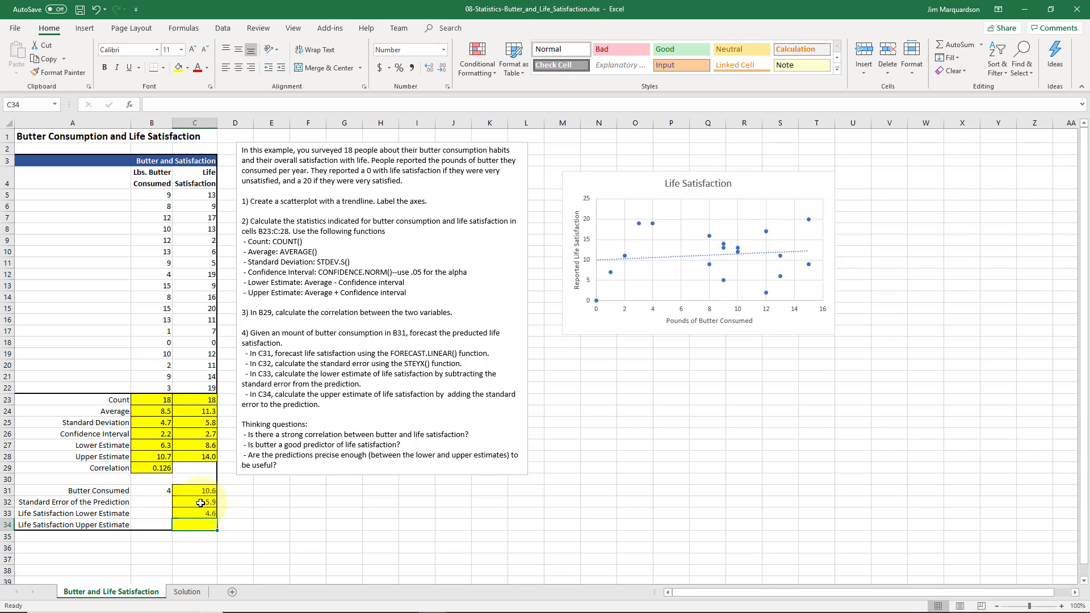
- Calculate the life satisfaction upper estimate in C34 with =C31+C32, and dismiss the Drive notification
{"action": "type", "text": "="}
{"action": "left_click", "coordinate": [203, 492]}
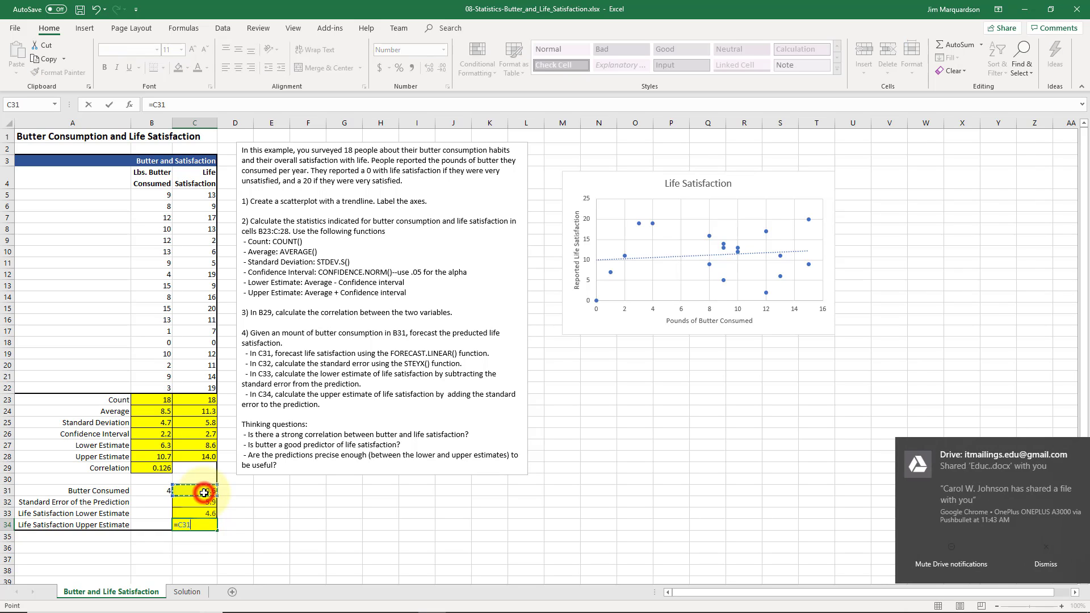
{"action": "type", "text": "+"}
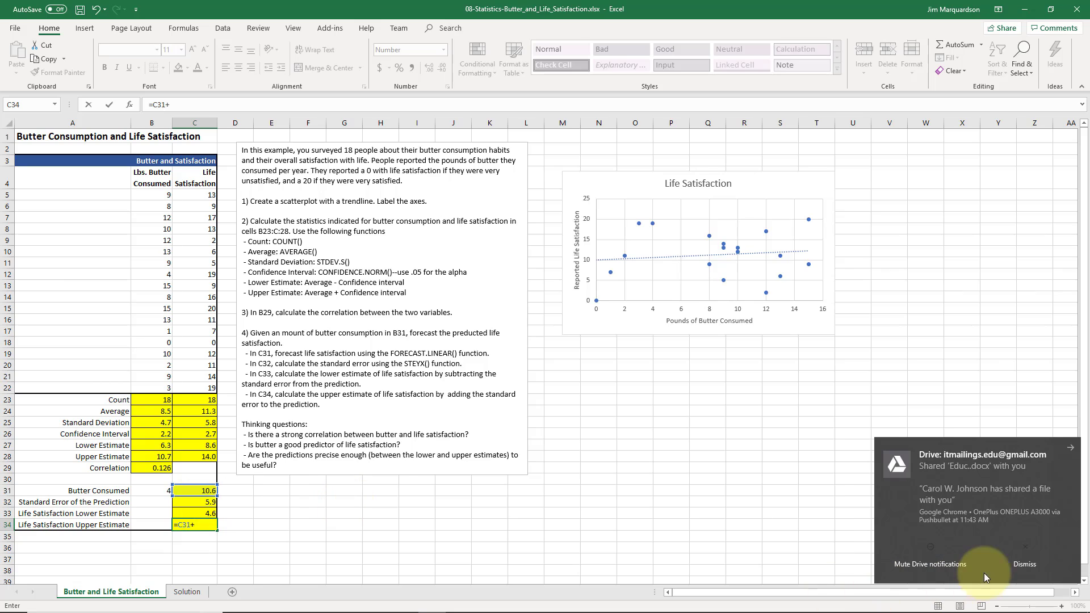
{"action": "left_click", "coordinate": [1011, 564]}
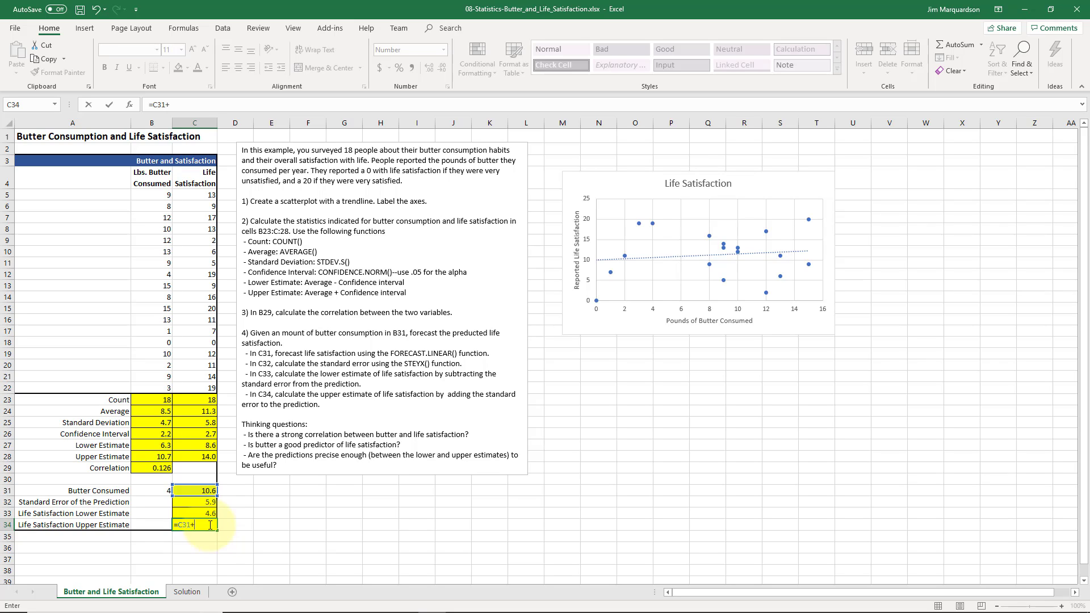
{"action": "left_click", "coordinate": [202, 503]}
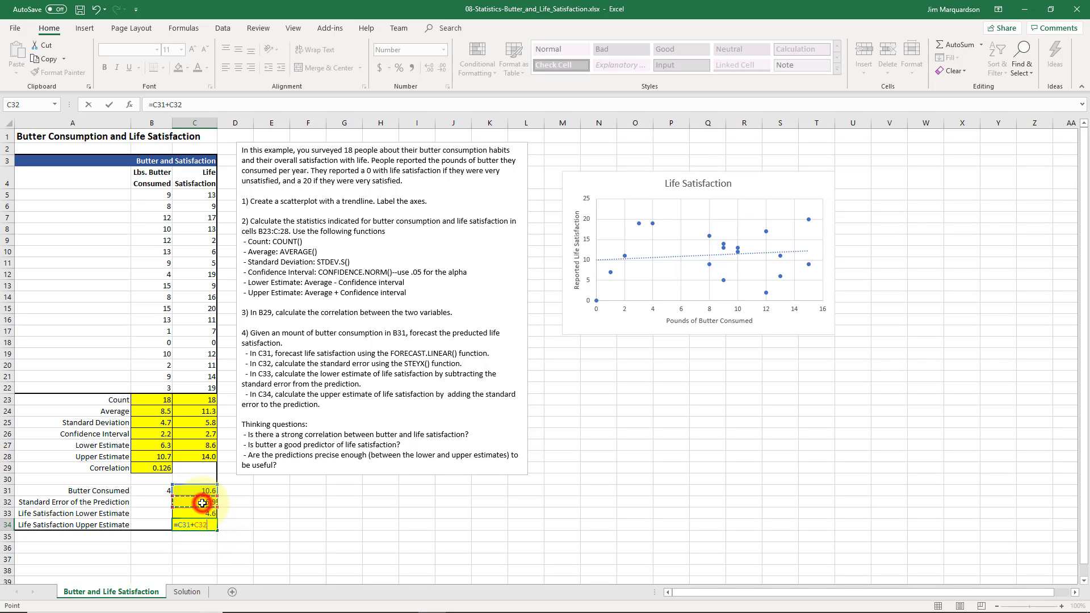
{"action": "key", "text": "Return"}
{"action": "key", "text": "Up"}
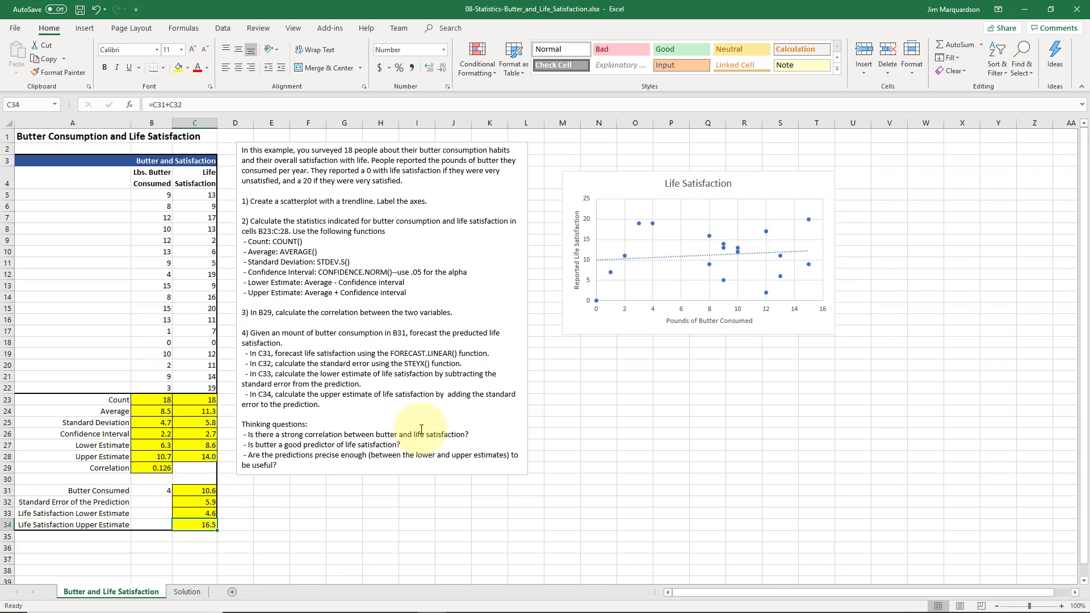
- Examine the chart's trendline, the correlation in B29, the standard error in C32 and the estimates in C33:C34 to judge whether butter predicts life satisfaction
{"action": "left_click", "coordinate": [653, 258]}
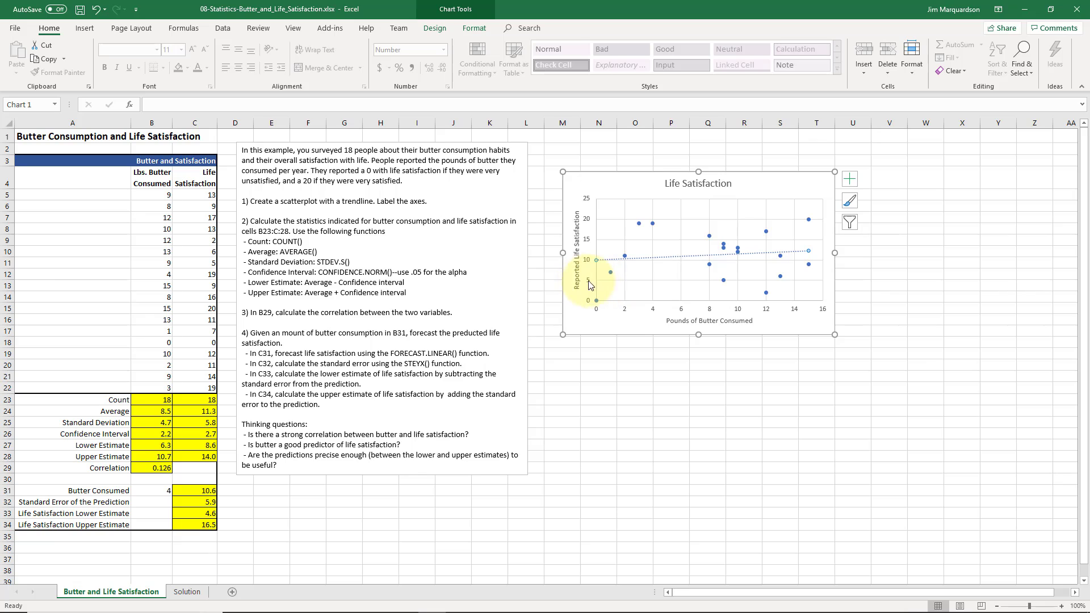
{"action": "left_click", "coordinate": [654, 282]}
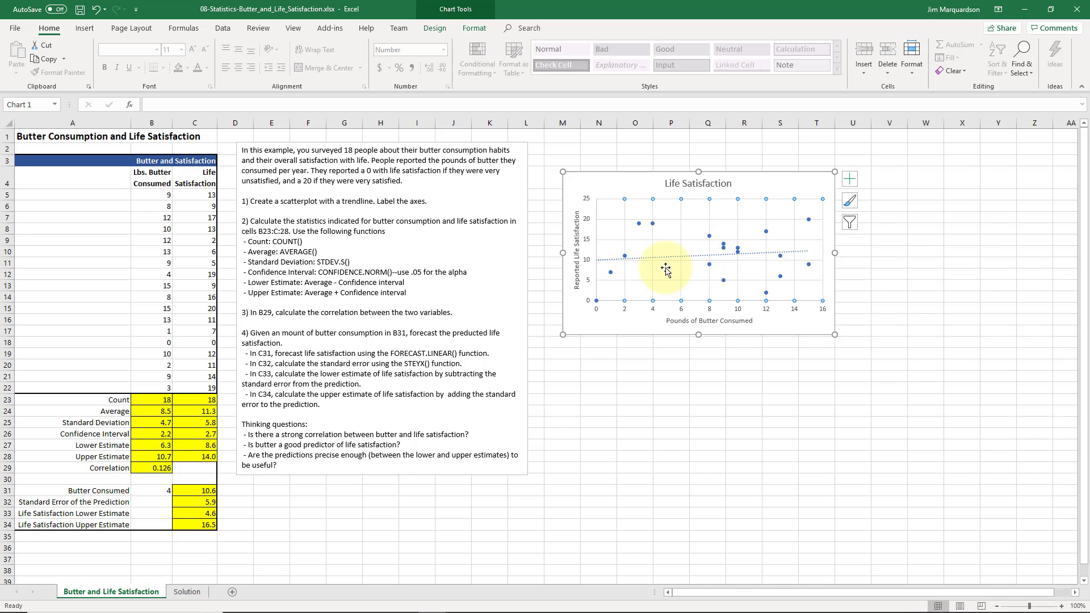
{"action": "left_click", "coordinate": [659, 403]}
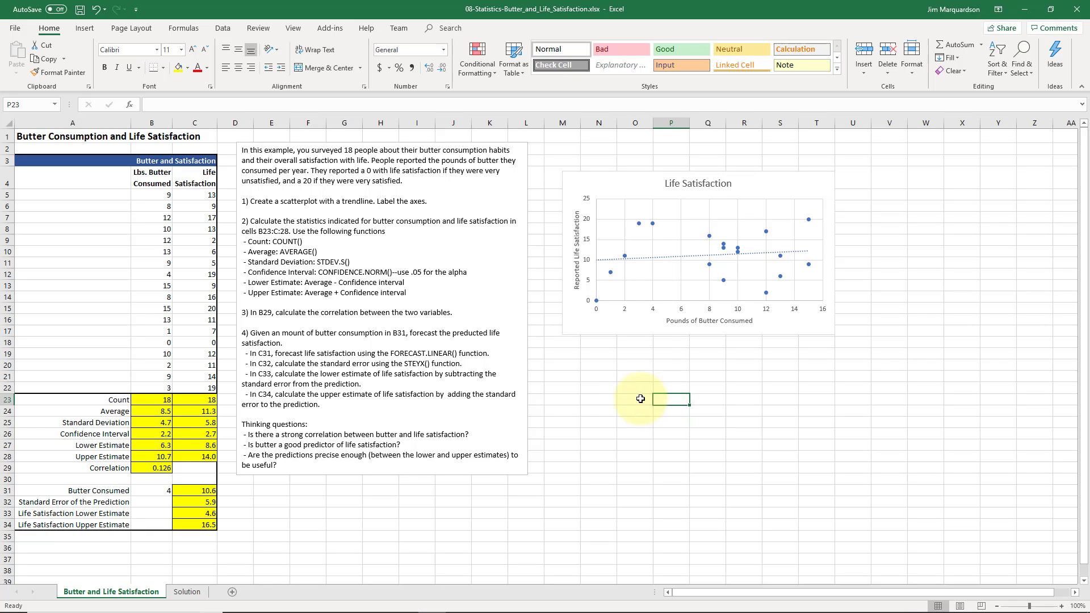
{"action": "left_click", "coordinate": [153, 468]}
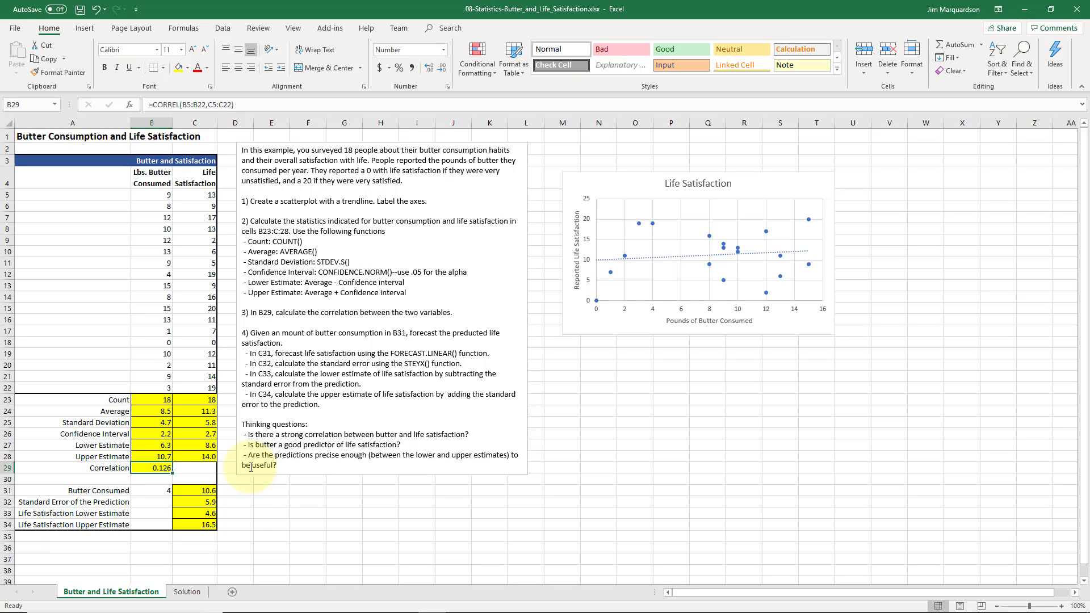
{"action": "left_click", "coordinate": [209, 502]}
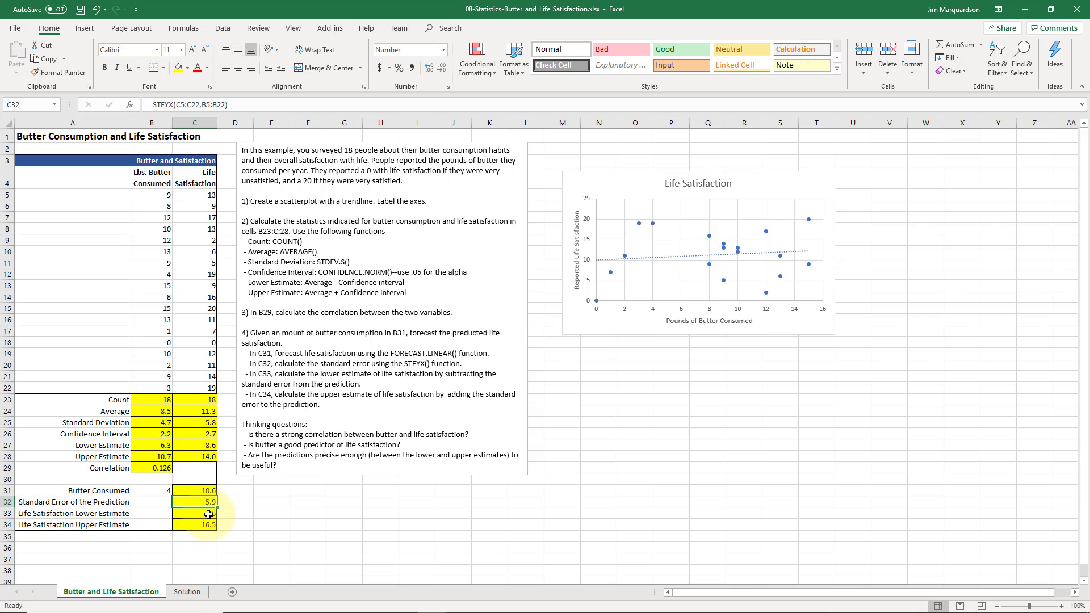
{"action": "left_click_drag", "start_coordinate": [209, 514], "coordinate": [209, 525]}
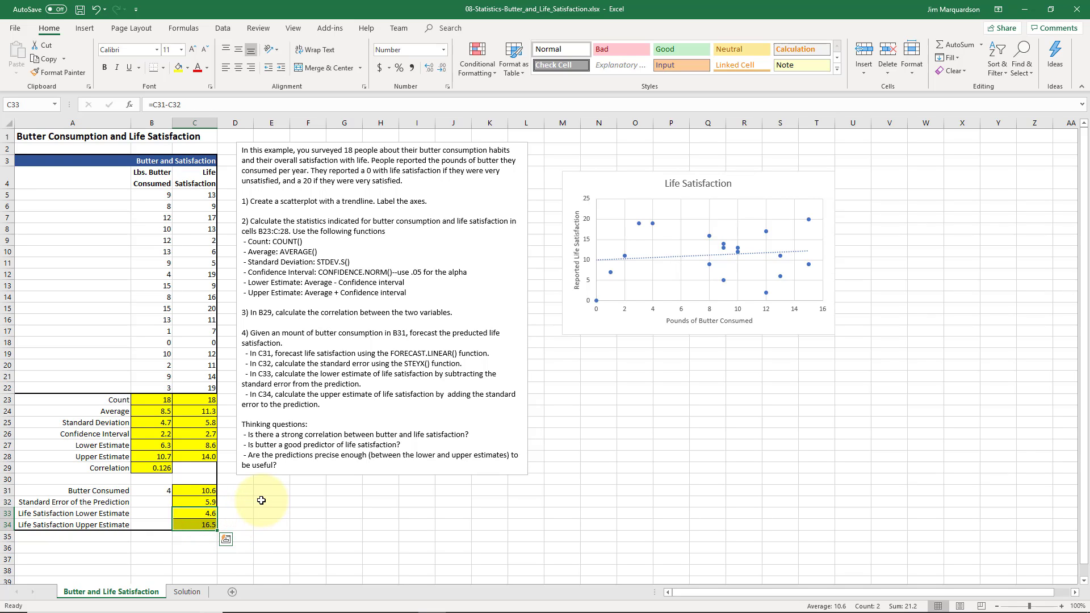